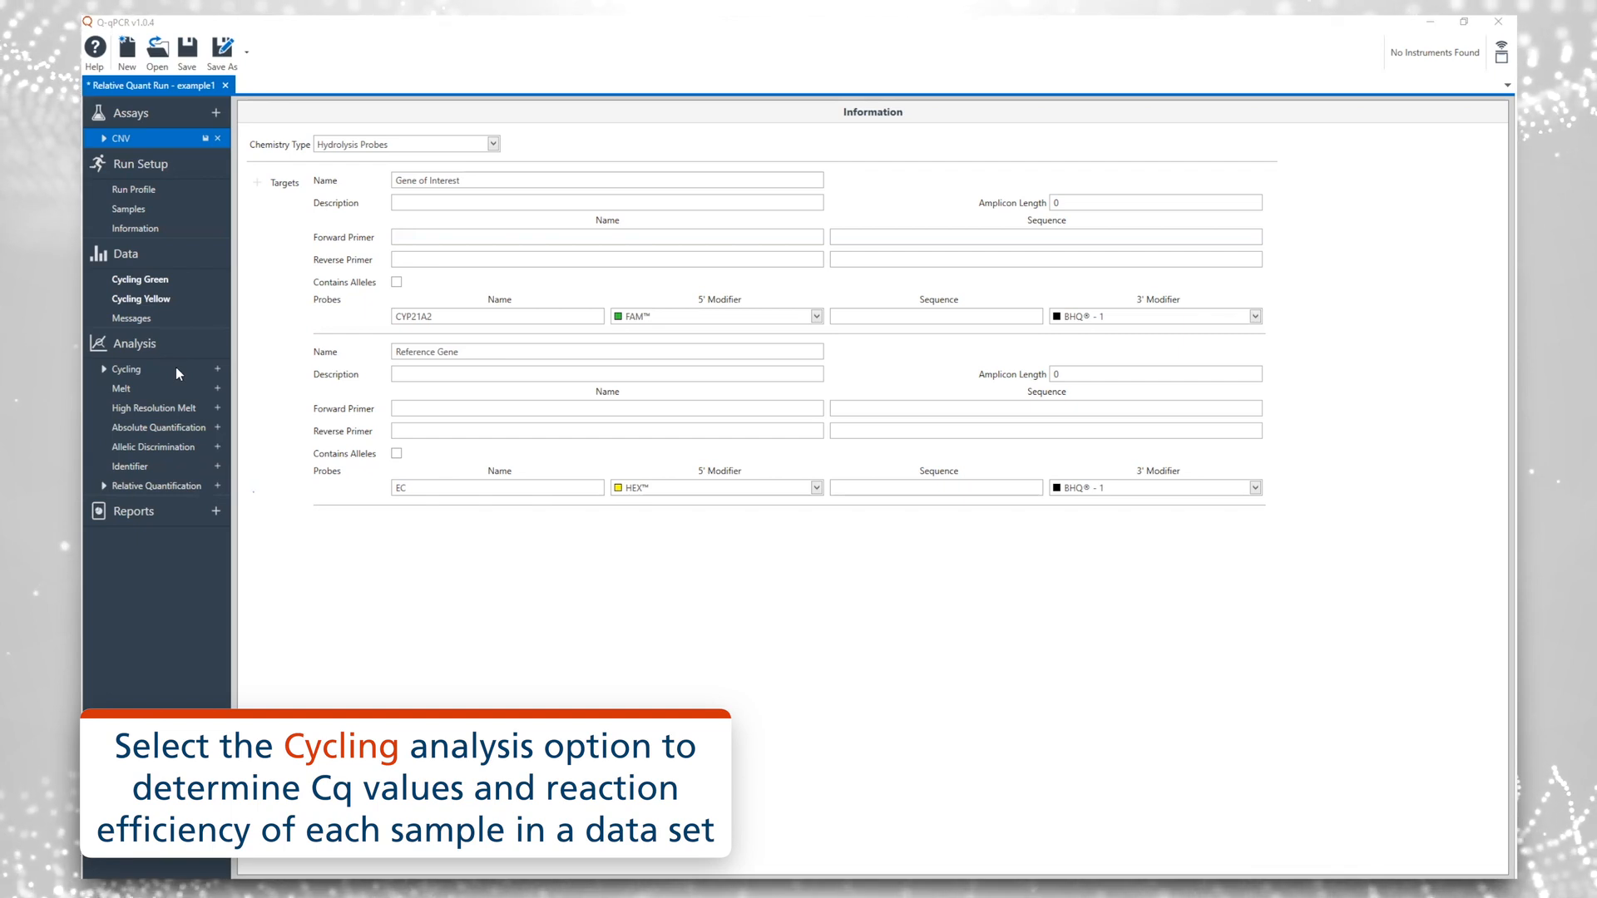
Open the existing Reference Gene cycling analysis and display its amplification chart with a linear y-axis.
left_click(218, 368)
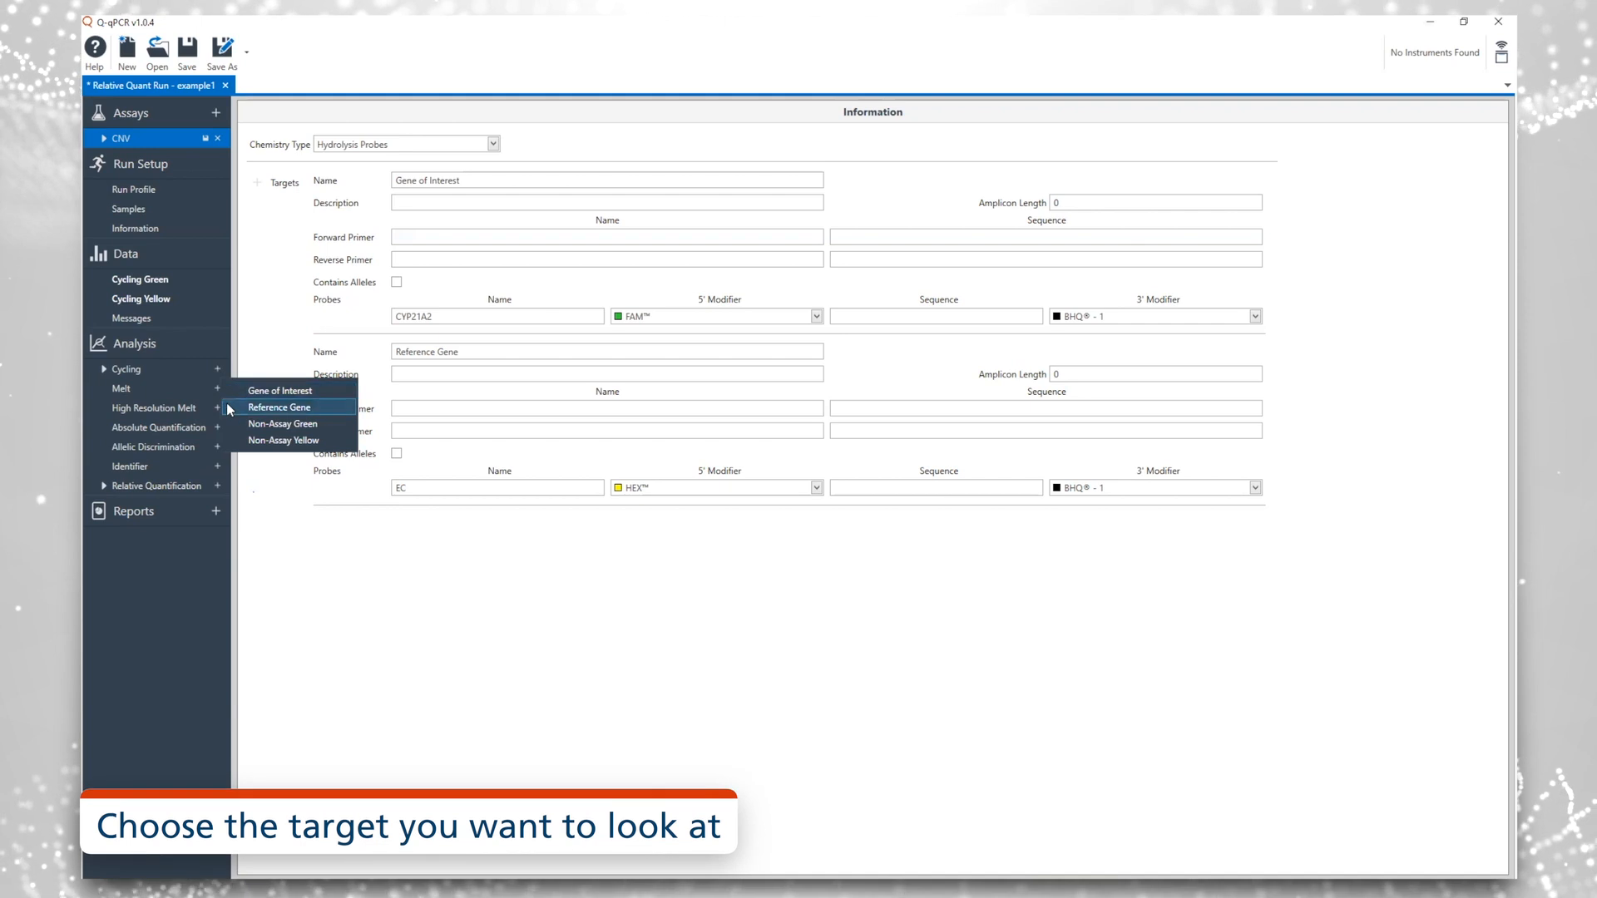
left_click(187, 365)
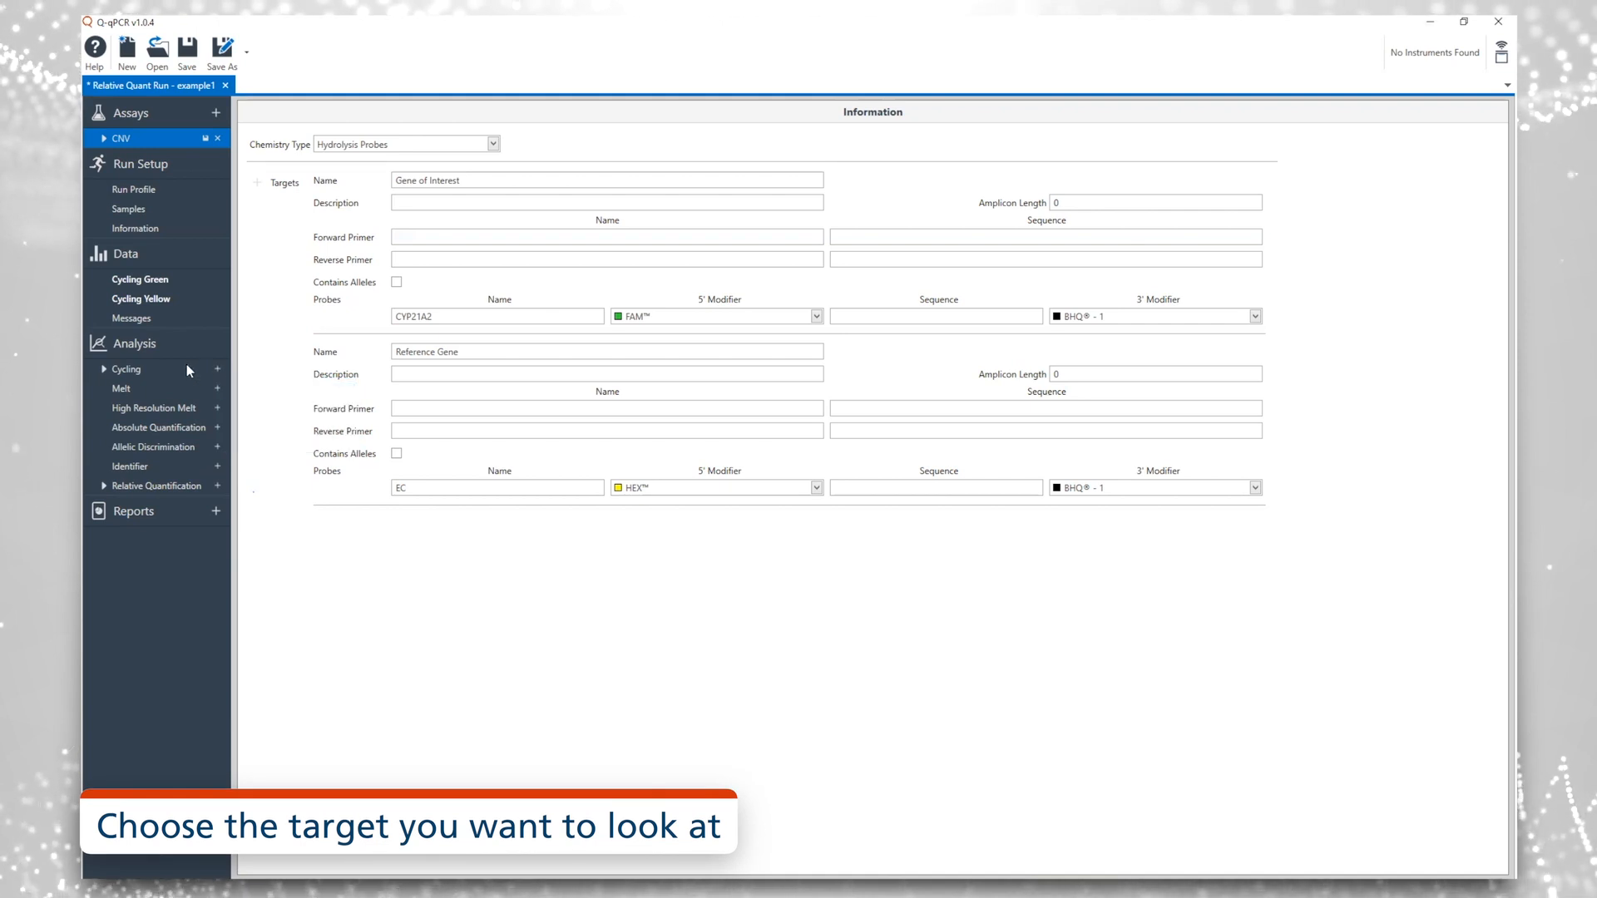
left_click(103, 371)
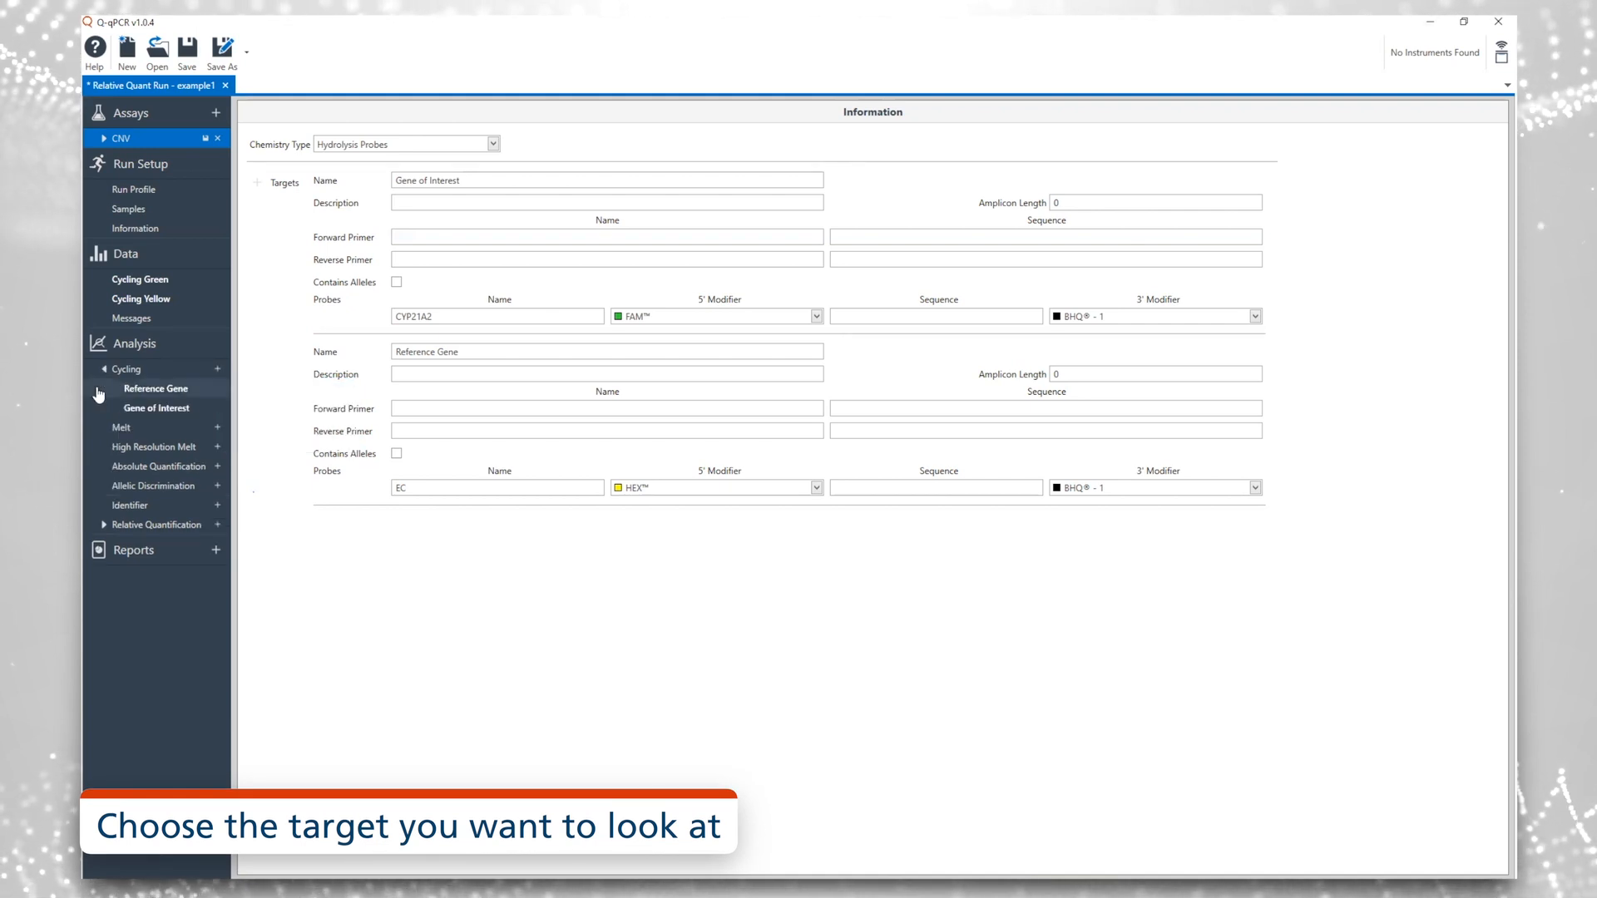
left_click(158, 389)
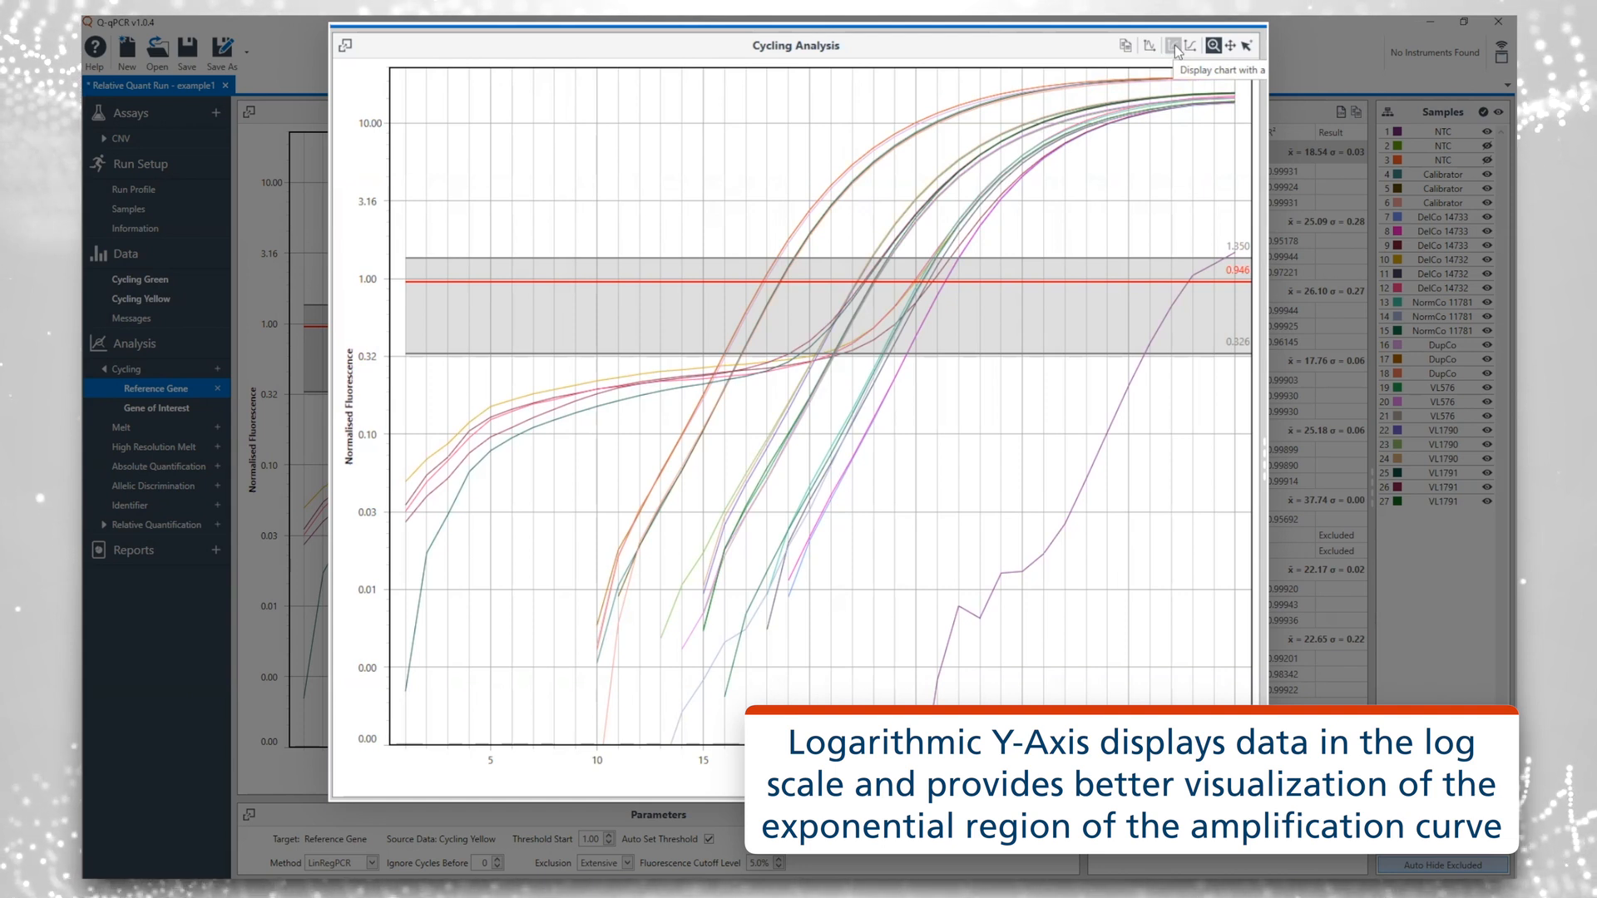
left_click(1190, 47)
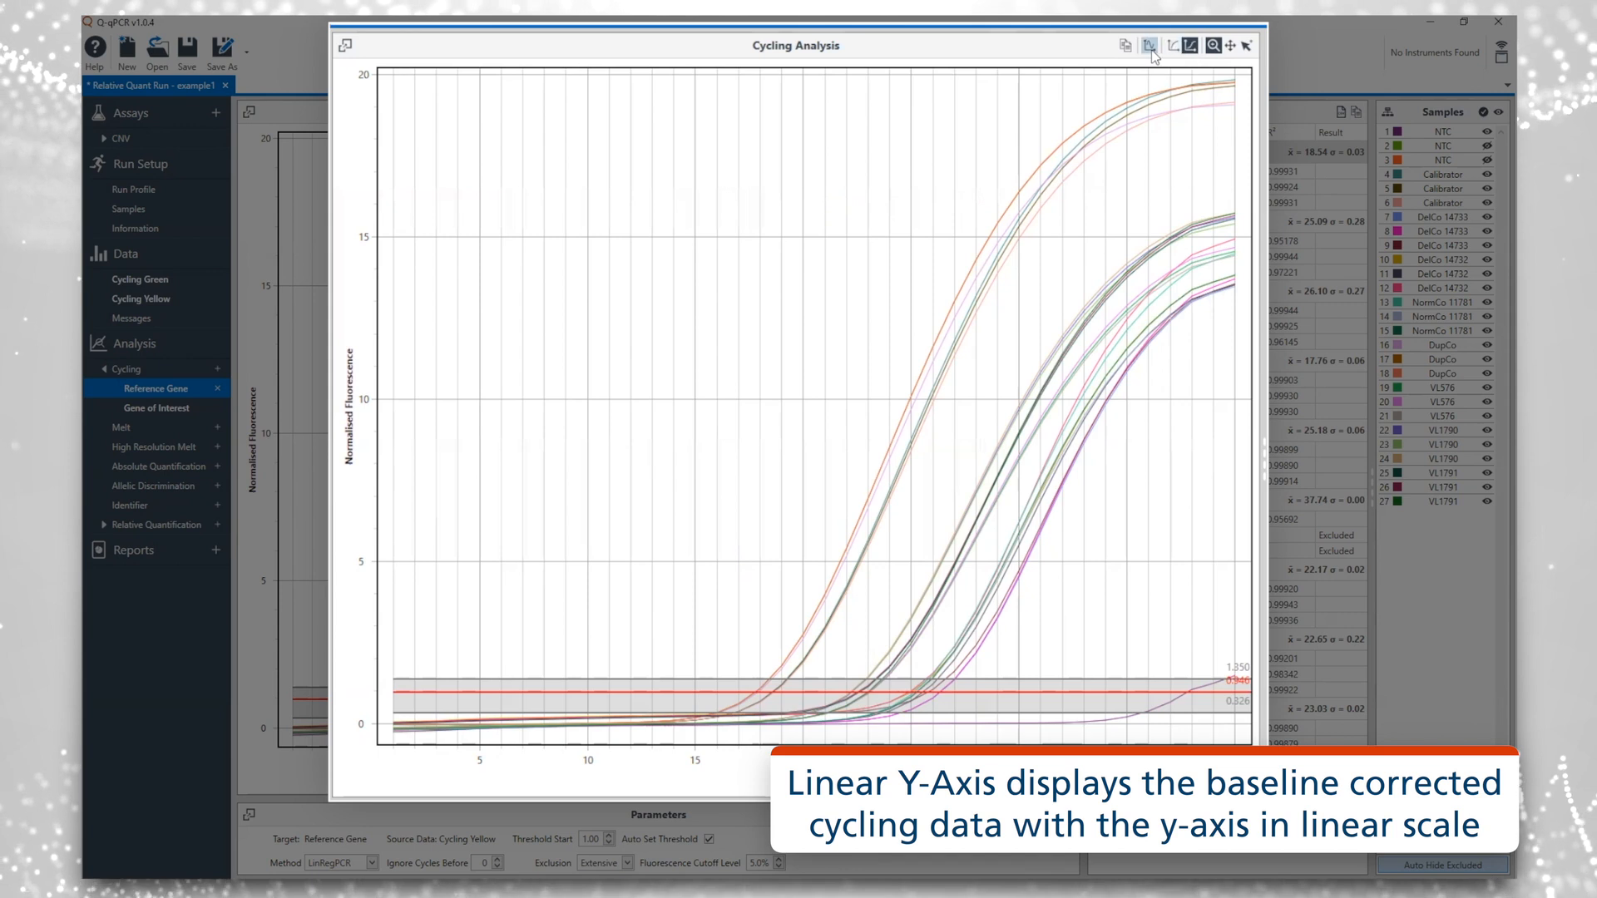
left_click(1152, 50)
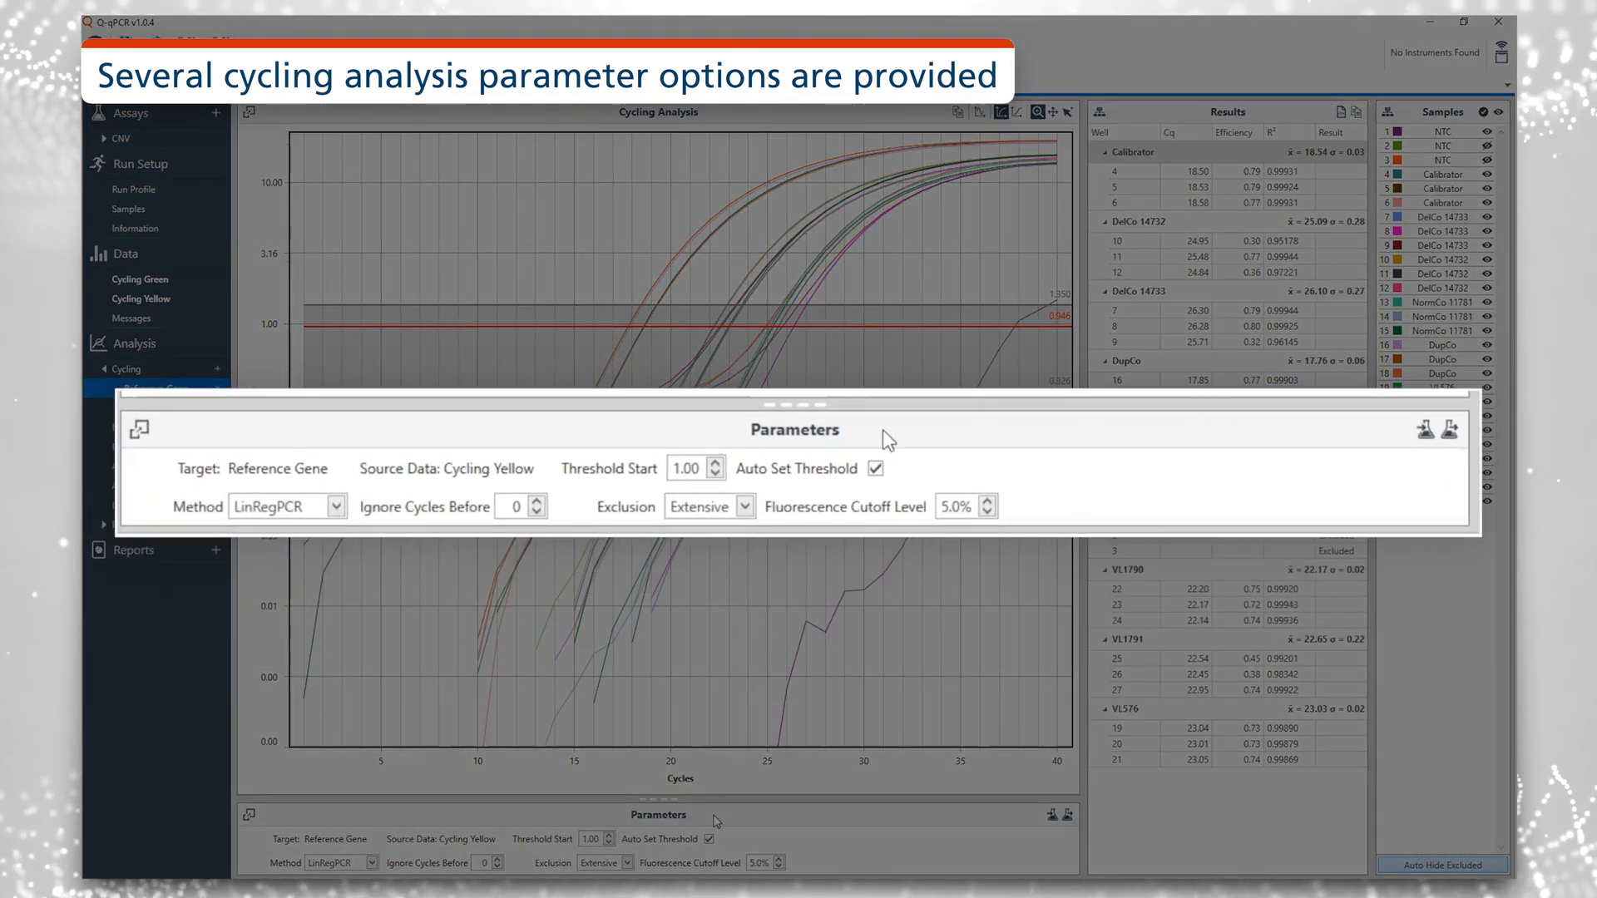
Set the baseline correction method to Dynamic in both the Reference Gene and the Gene of Interest cycling analyses.
left_click(372, 862)
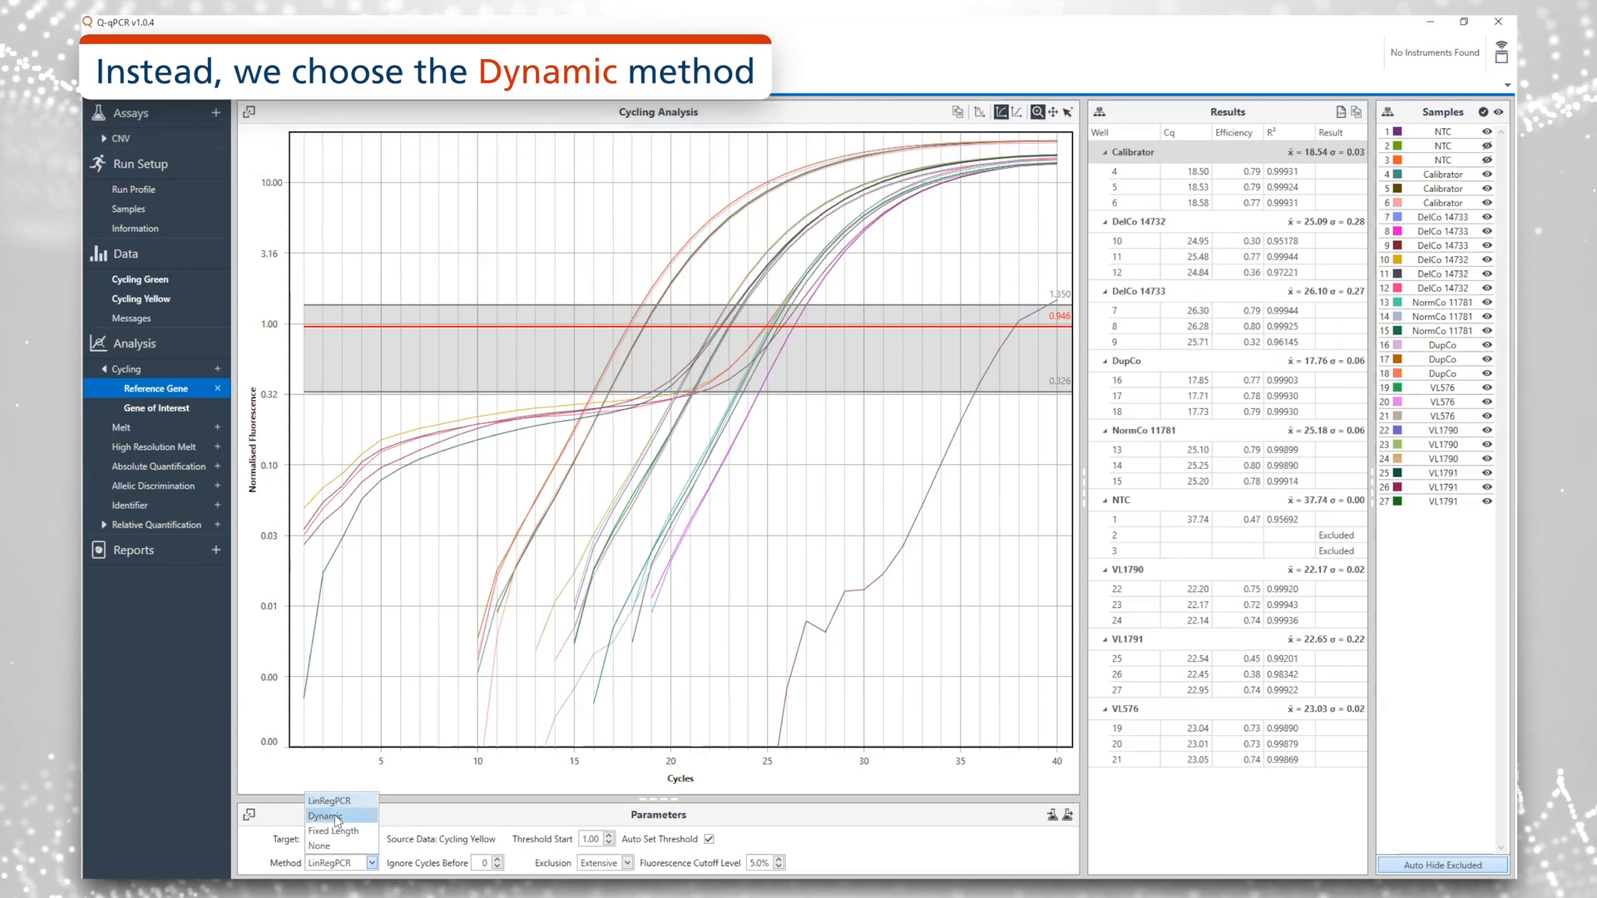
left_click(370, 822)
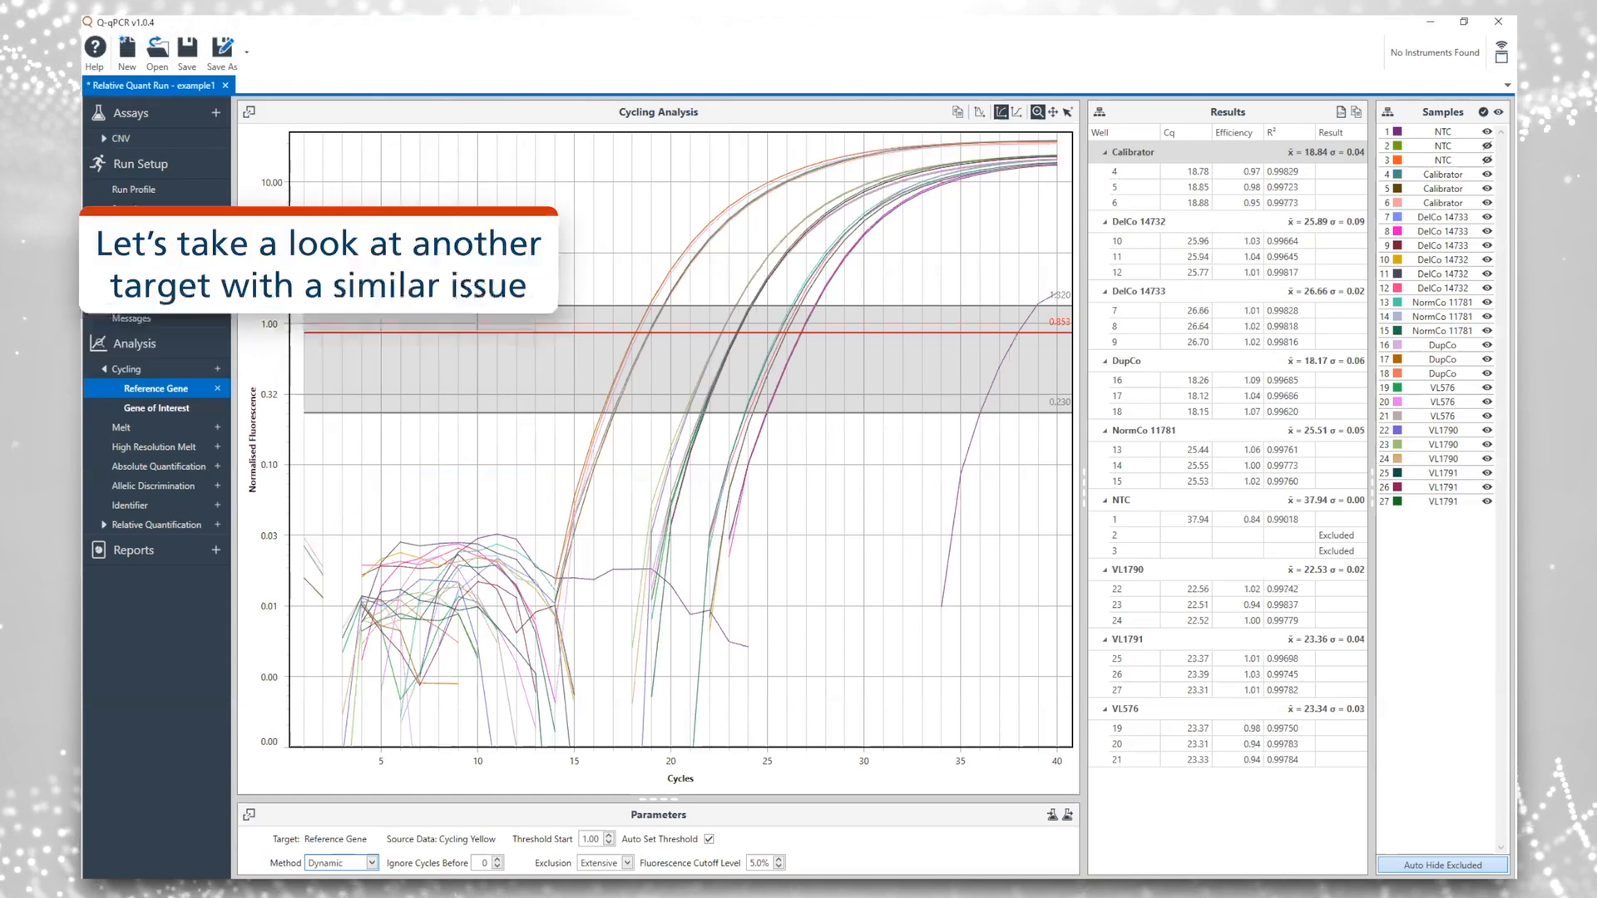
left_click(202, 412)
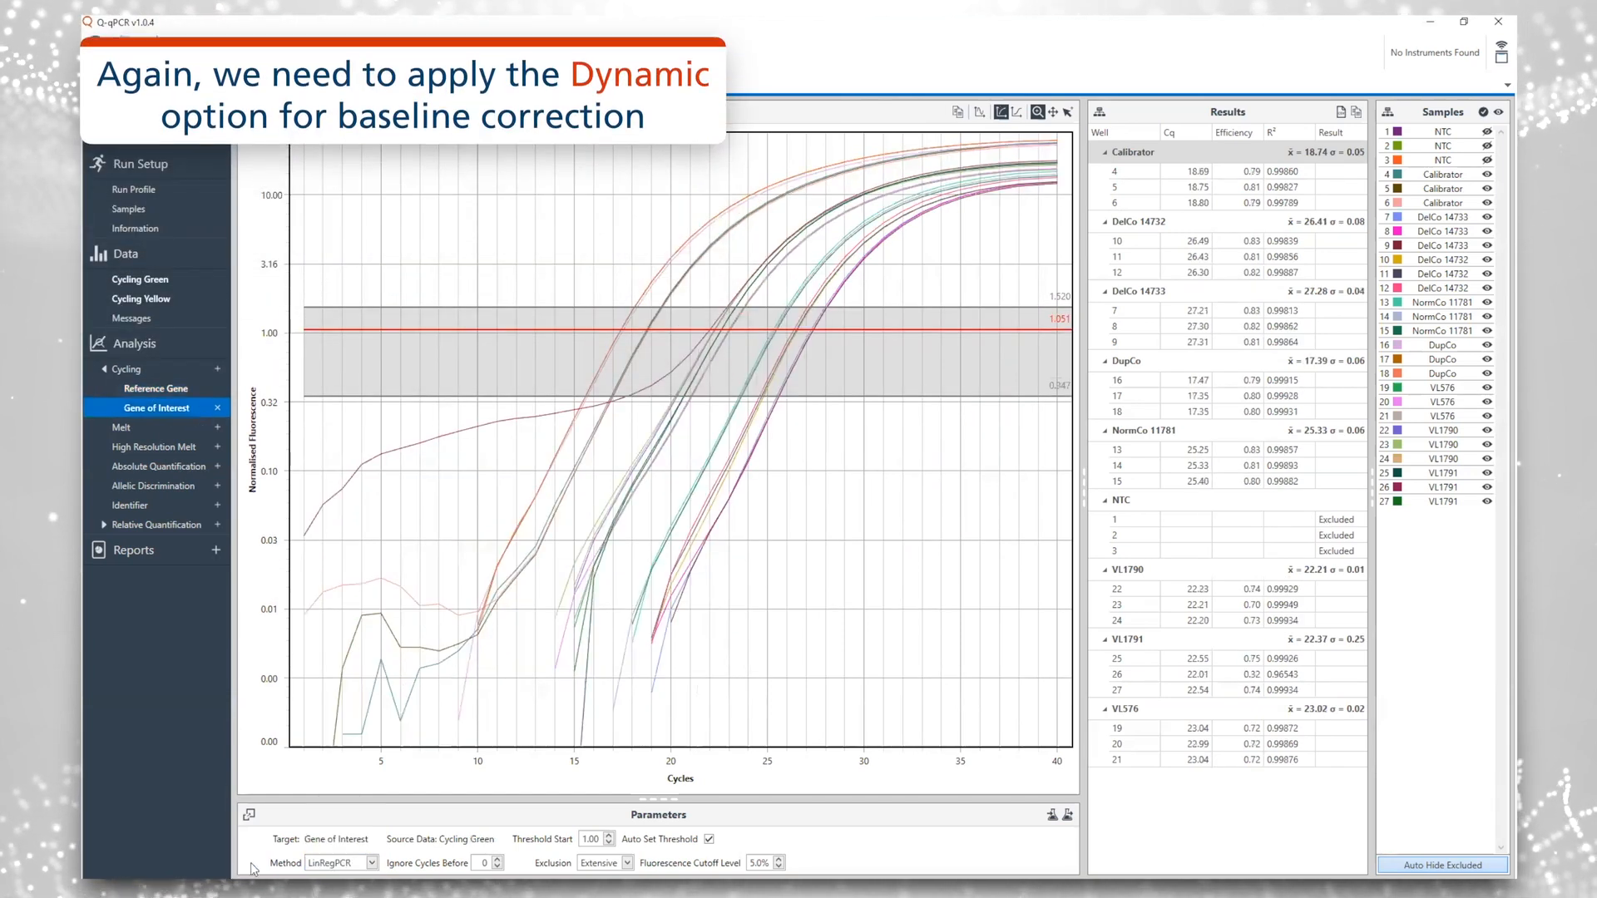
left_click(372, 863)
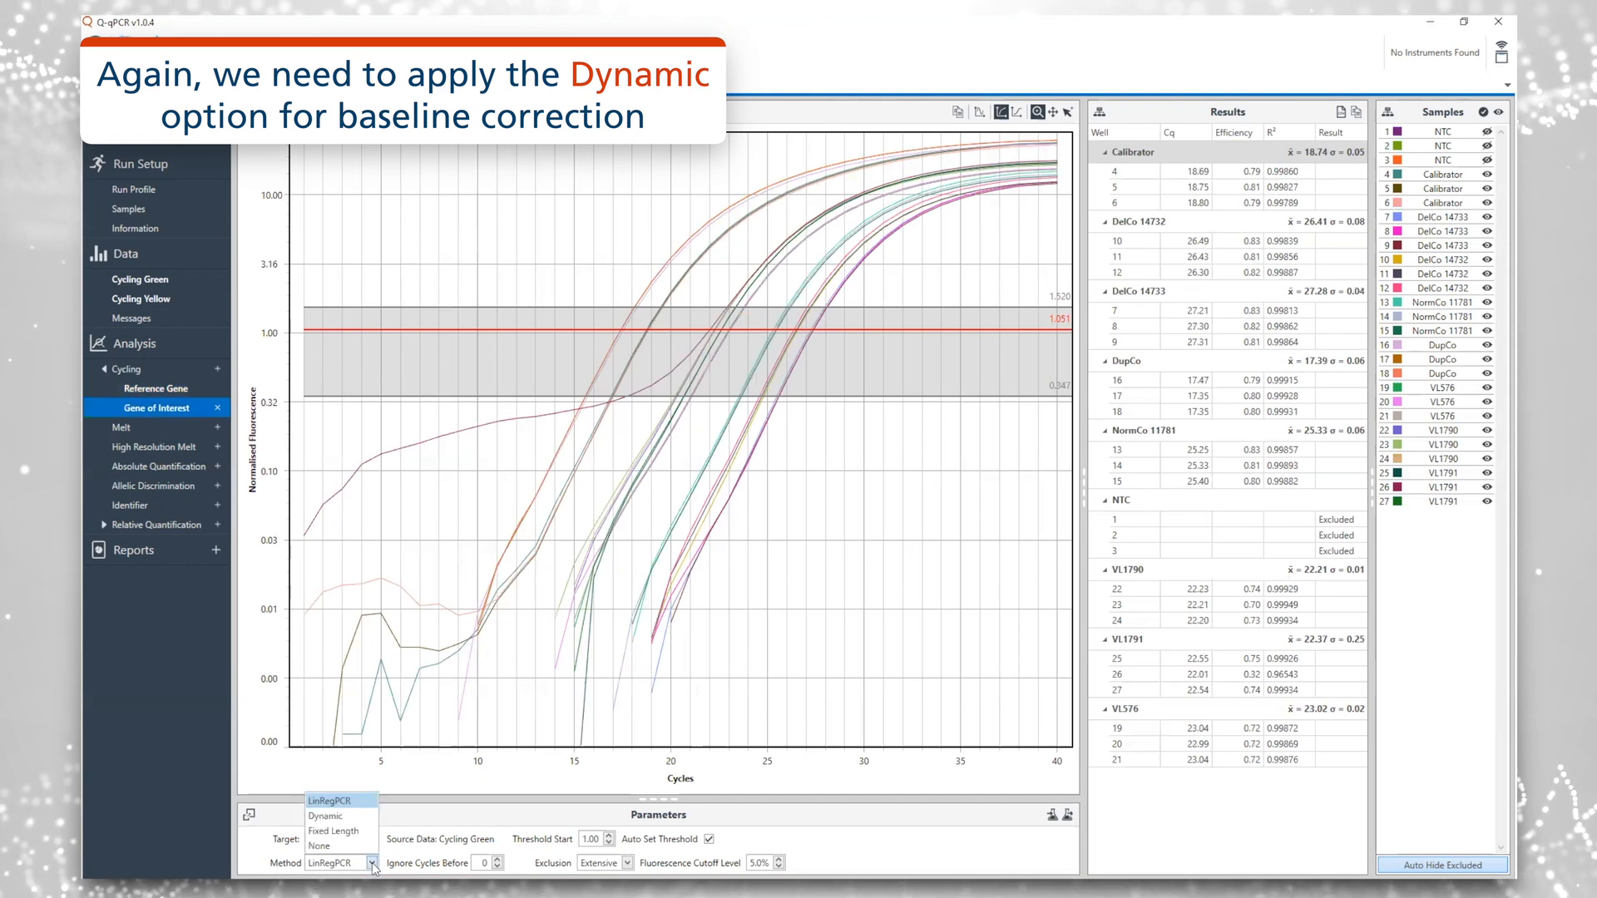
left_click(370, 819)
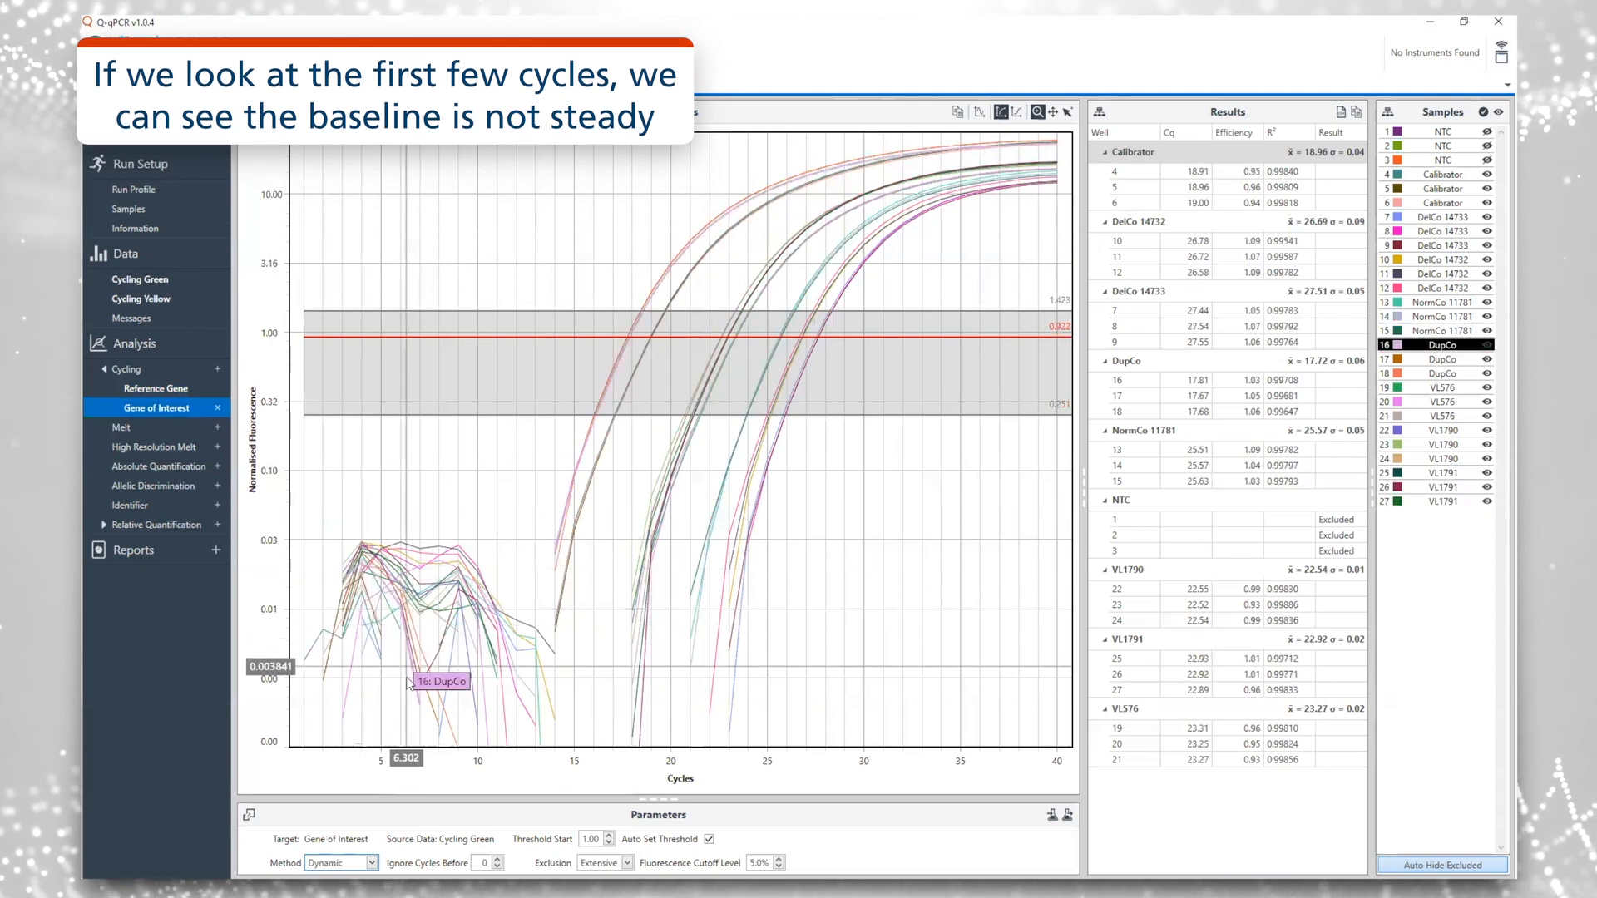
Set Ignore Cycles Before to 6 for the Gene of Interest.
left_click(497, 859)
left_click(496, 859)
left_click(496, 859)
left_click(497, 859)
left_click(497, 859)
left_click(497, 859)
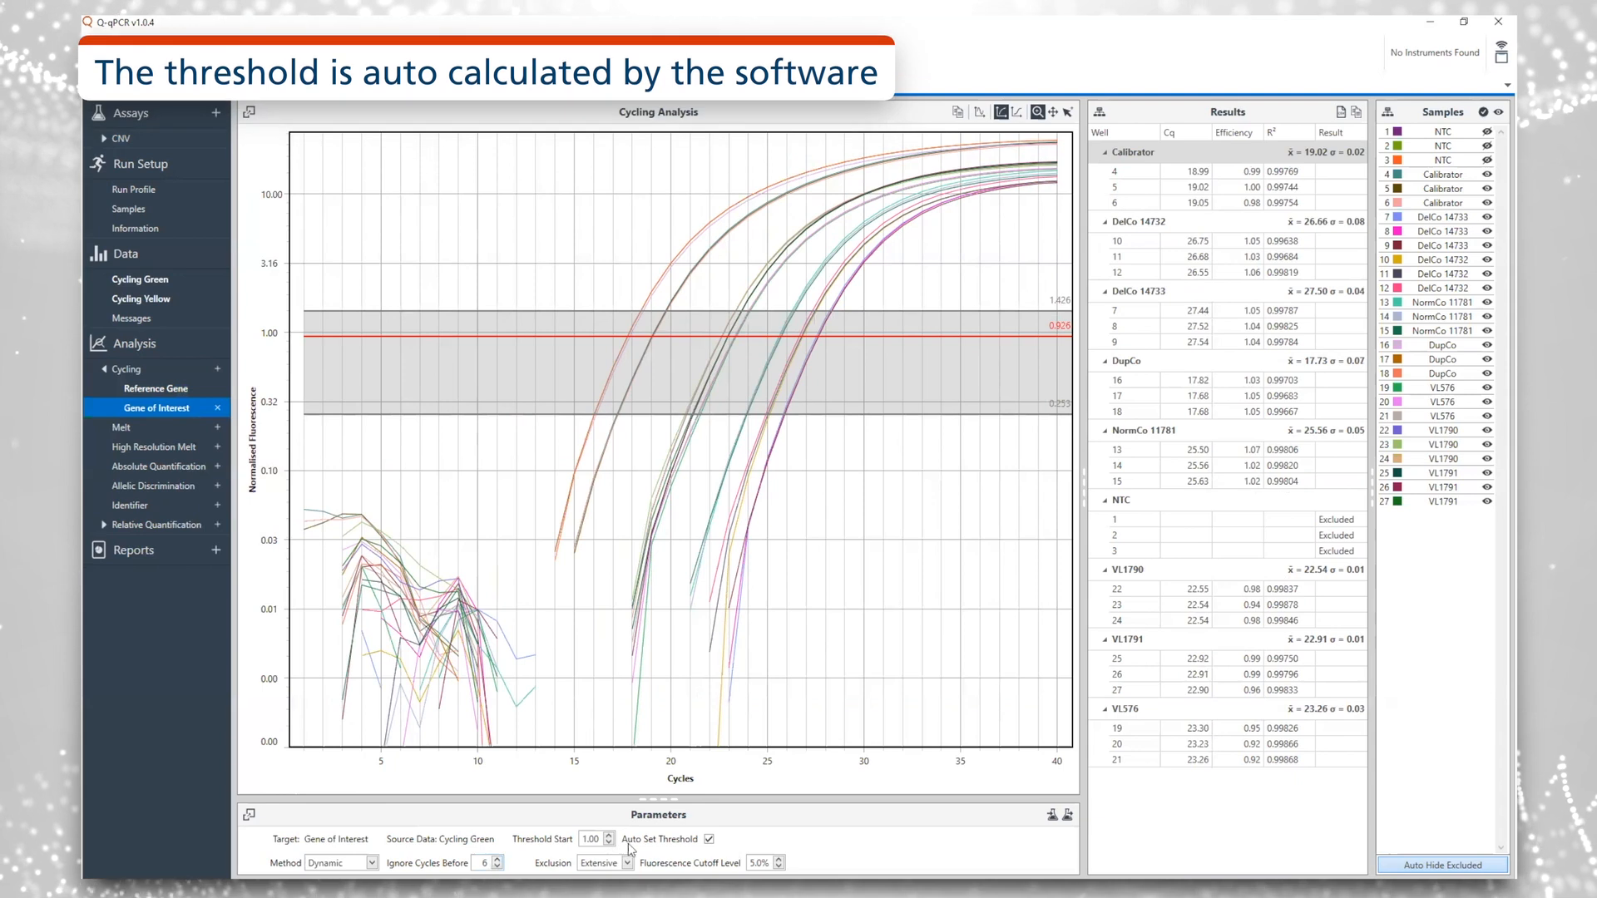
Try a manual threshold level of about 0.560 for the Gene of Interest, and restore the automatic threshold.
left_click(709, 840)
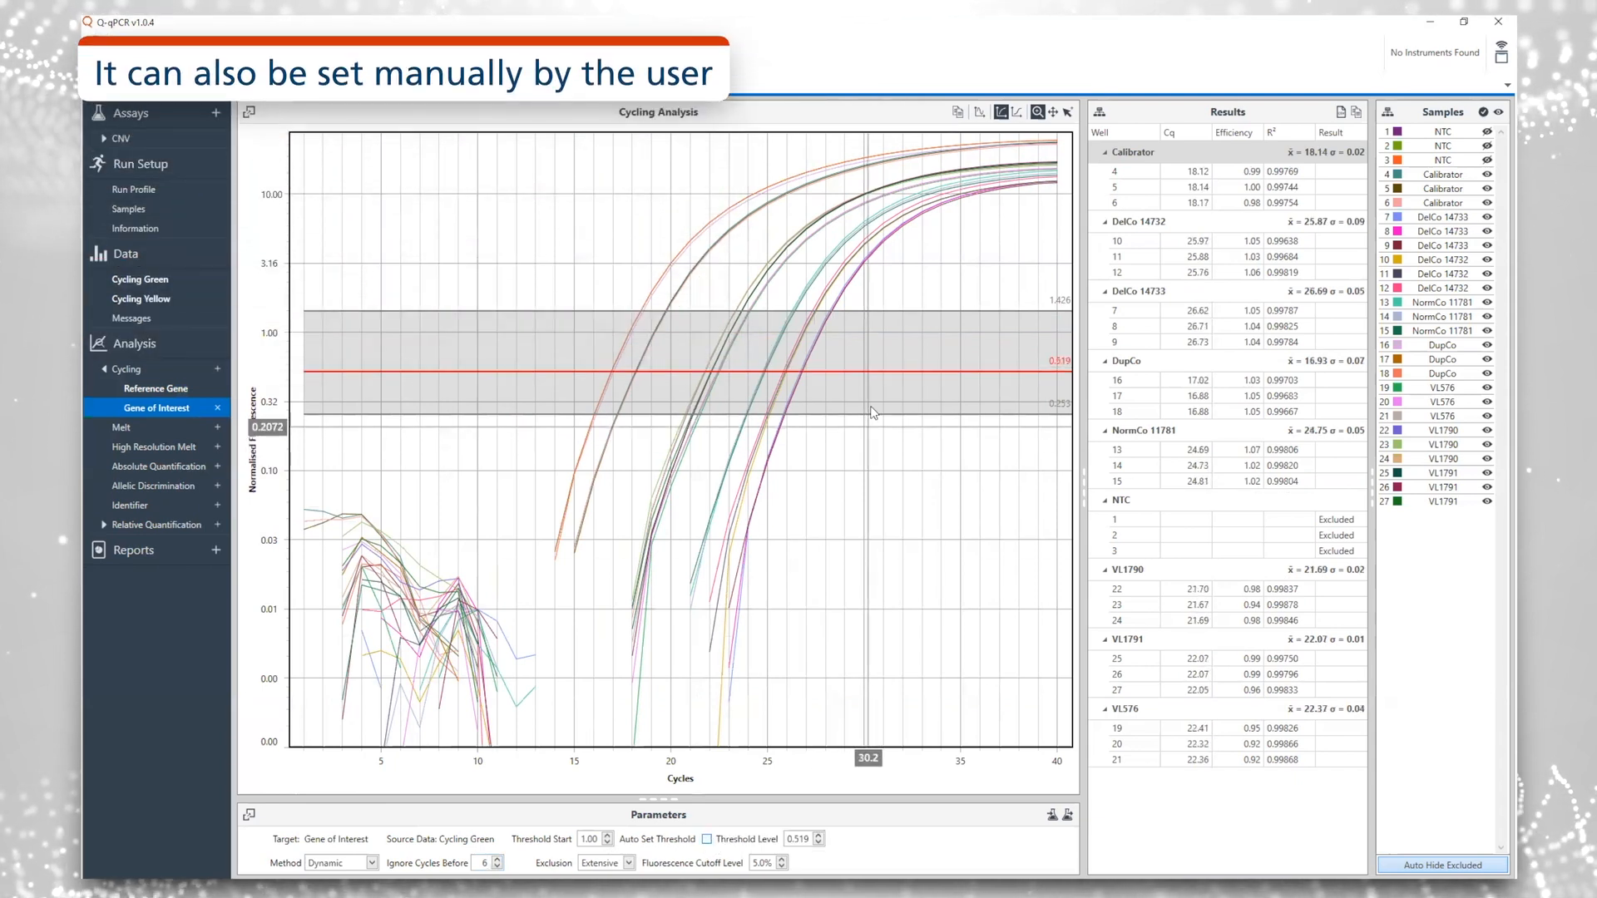
mouse_move(872, 371)
left_mouse_down()
mouse_move(875, 337)
mouse_move(877, 369)
left_mouse_up()
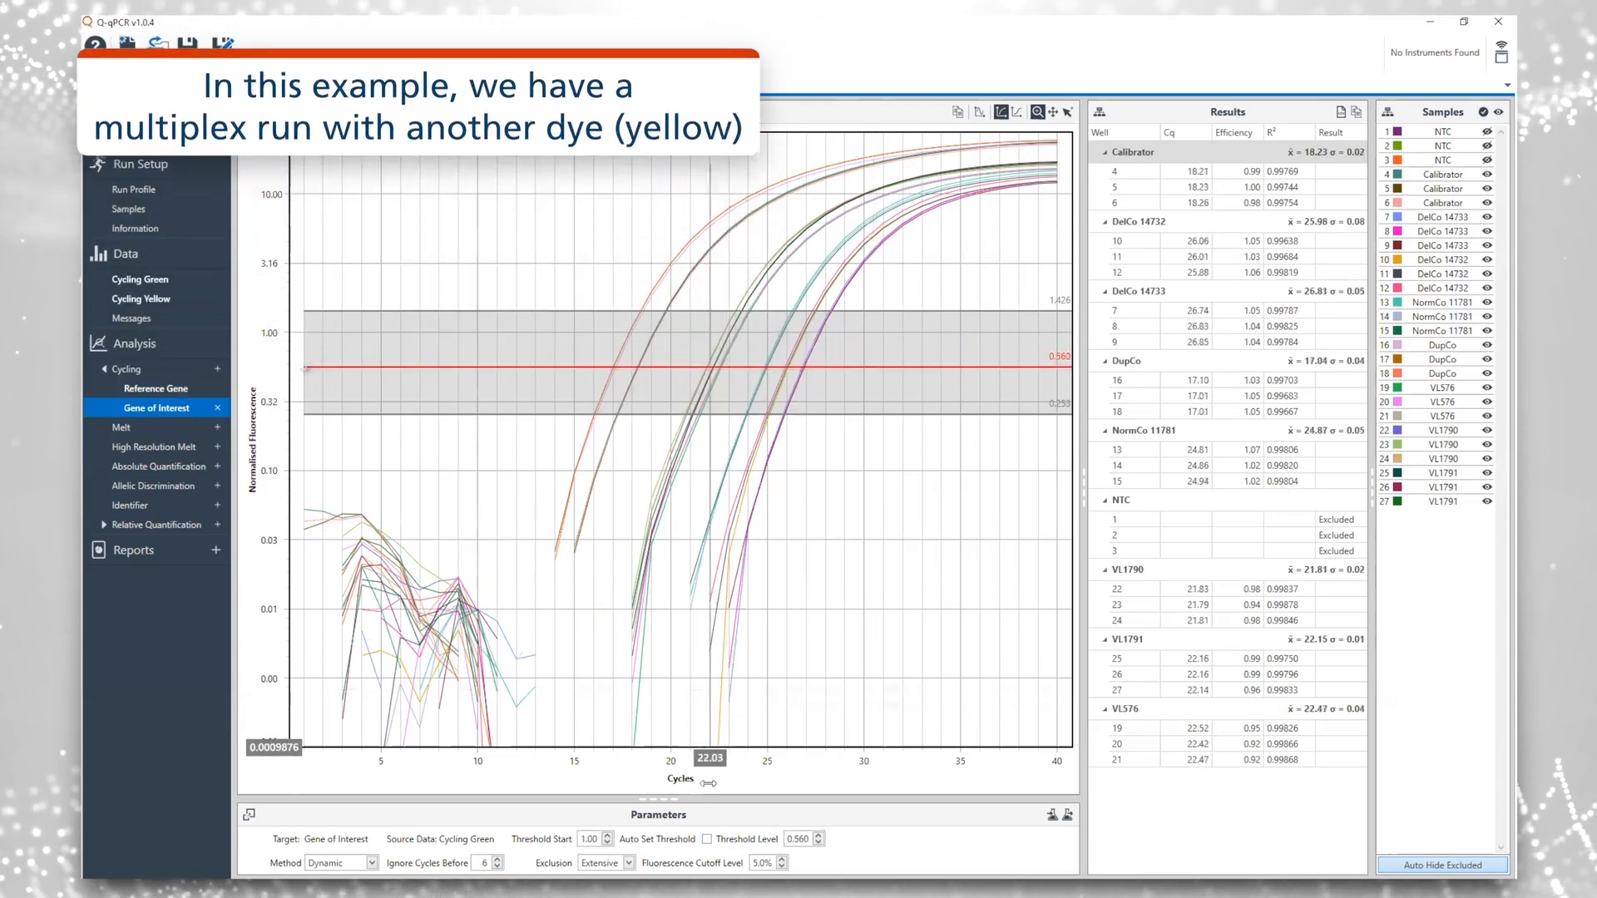
left_click(708, 839)
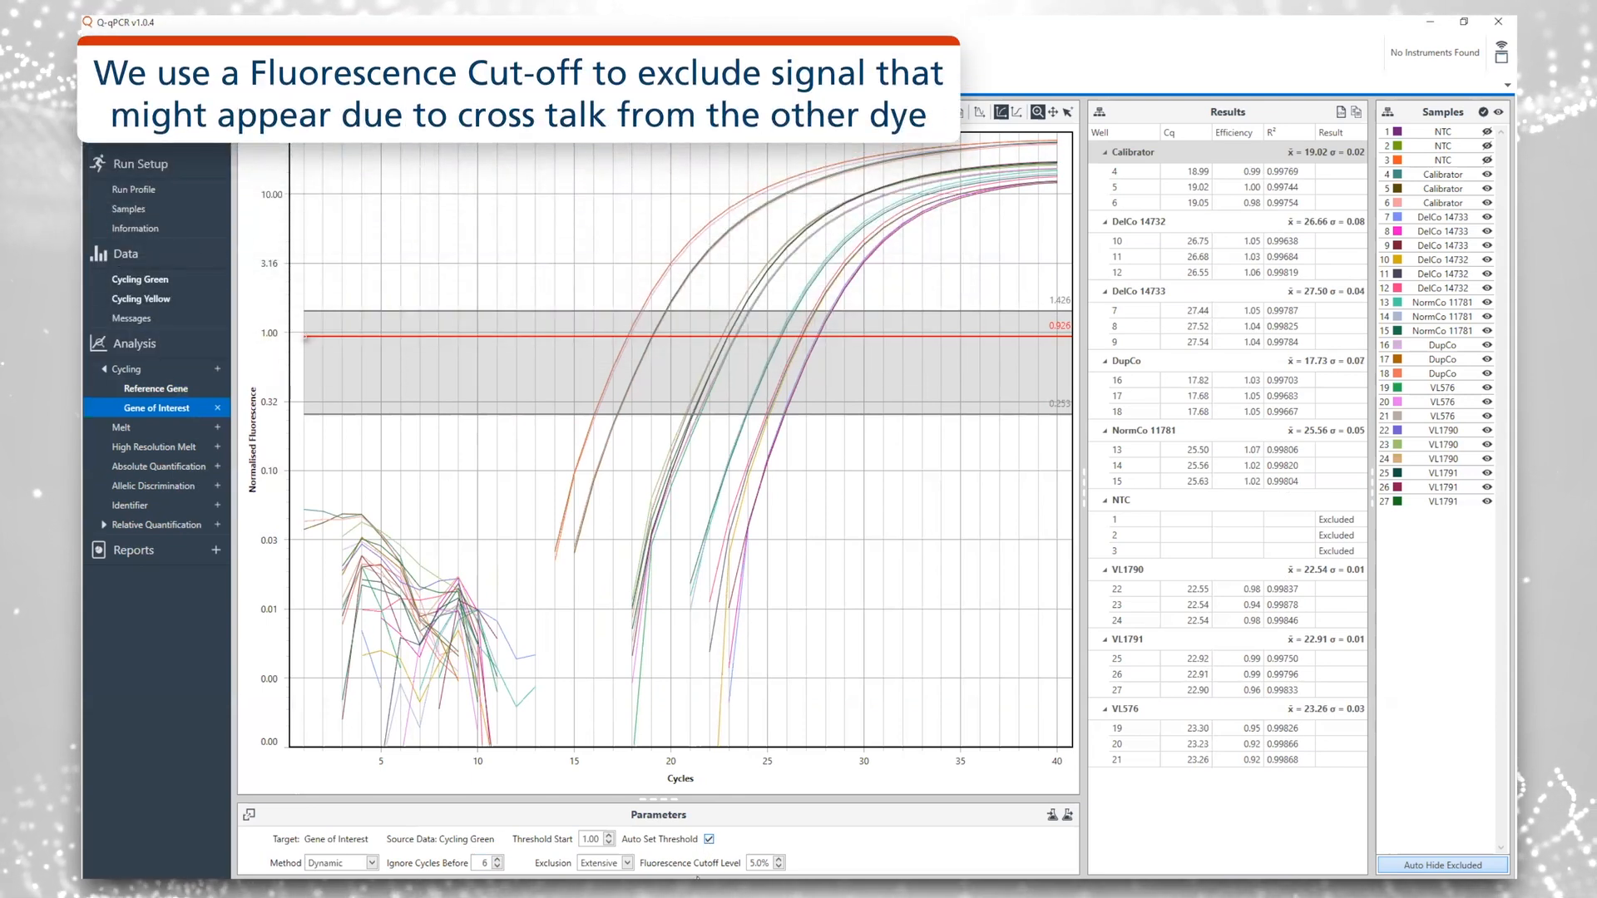
Lower the fluorescence cutoff level to 0.0% to check for cross talk, and raise it back to 5.0%.
left_click(778, 866)
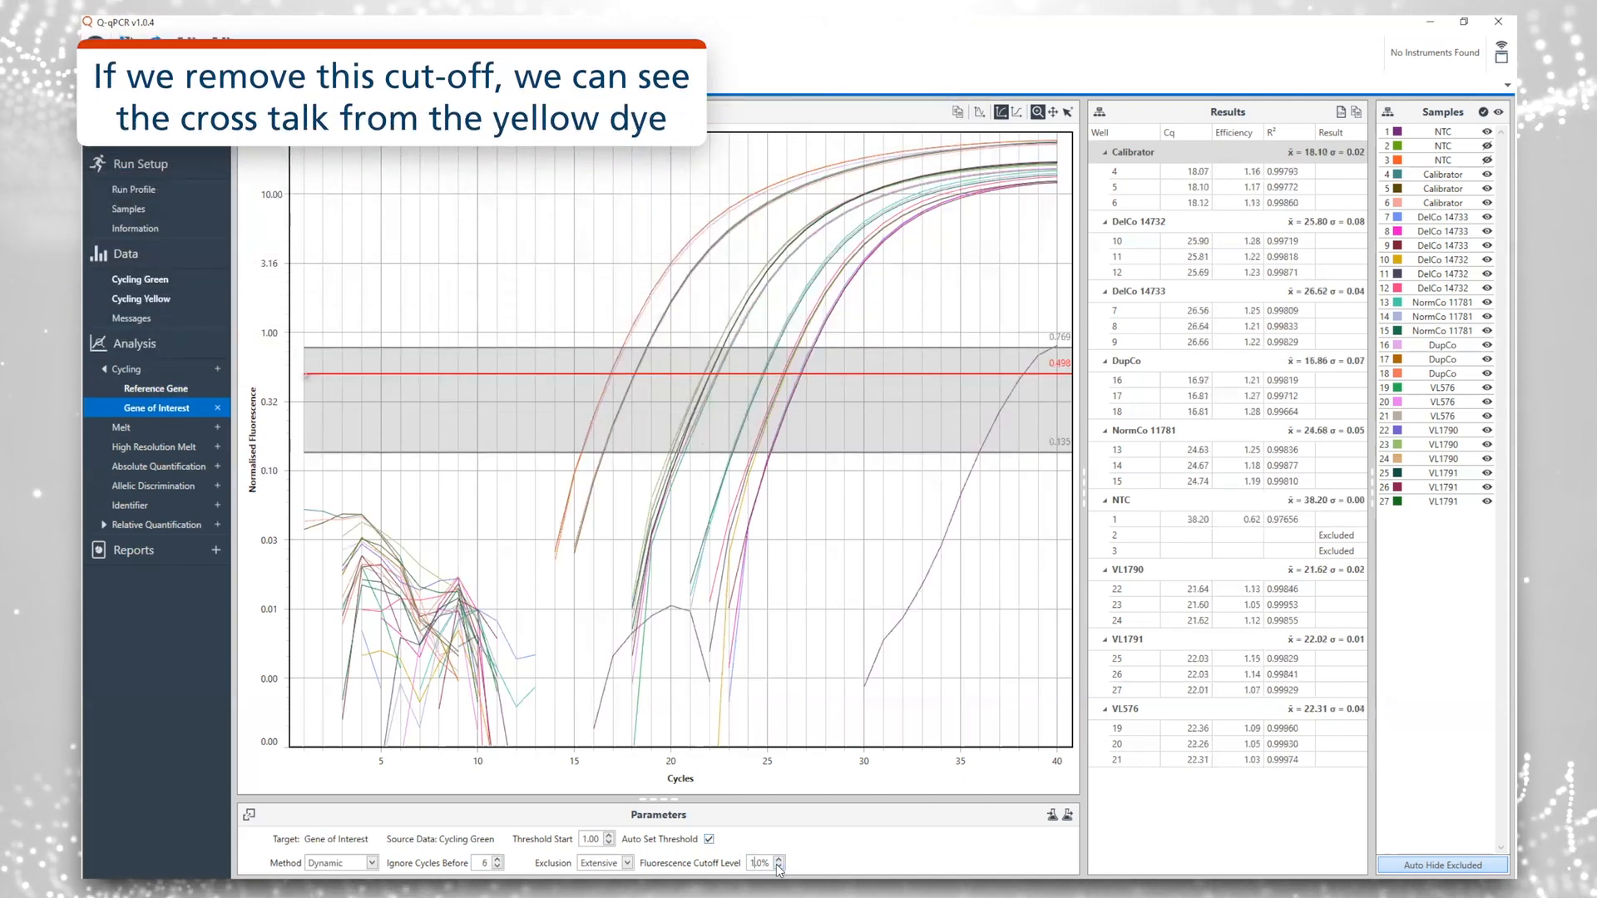
left_click(779, 867)
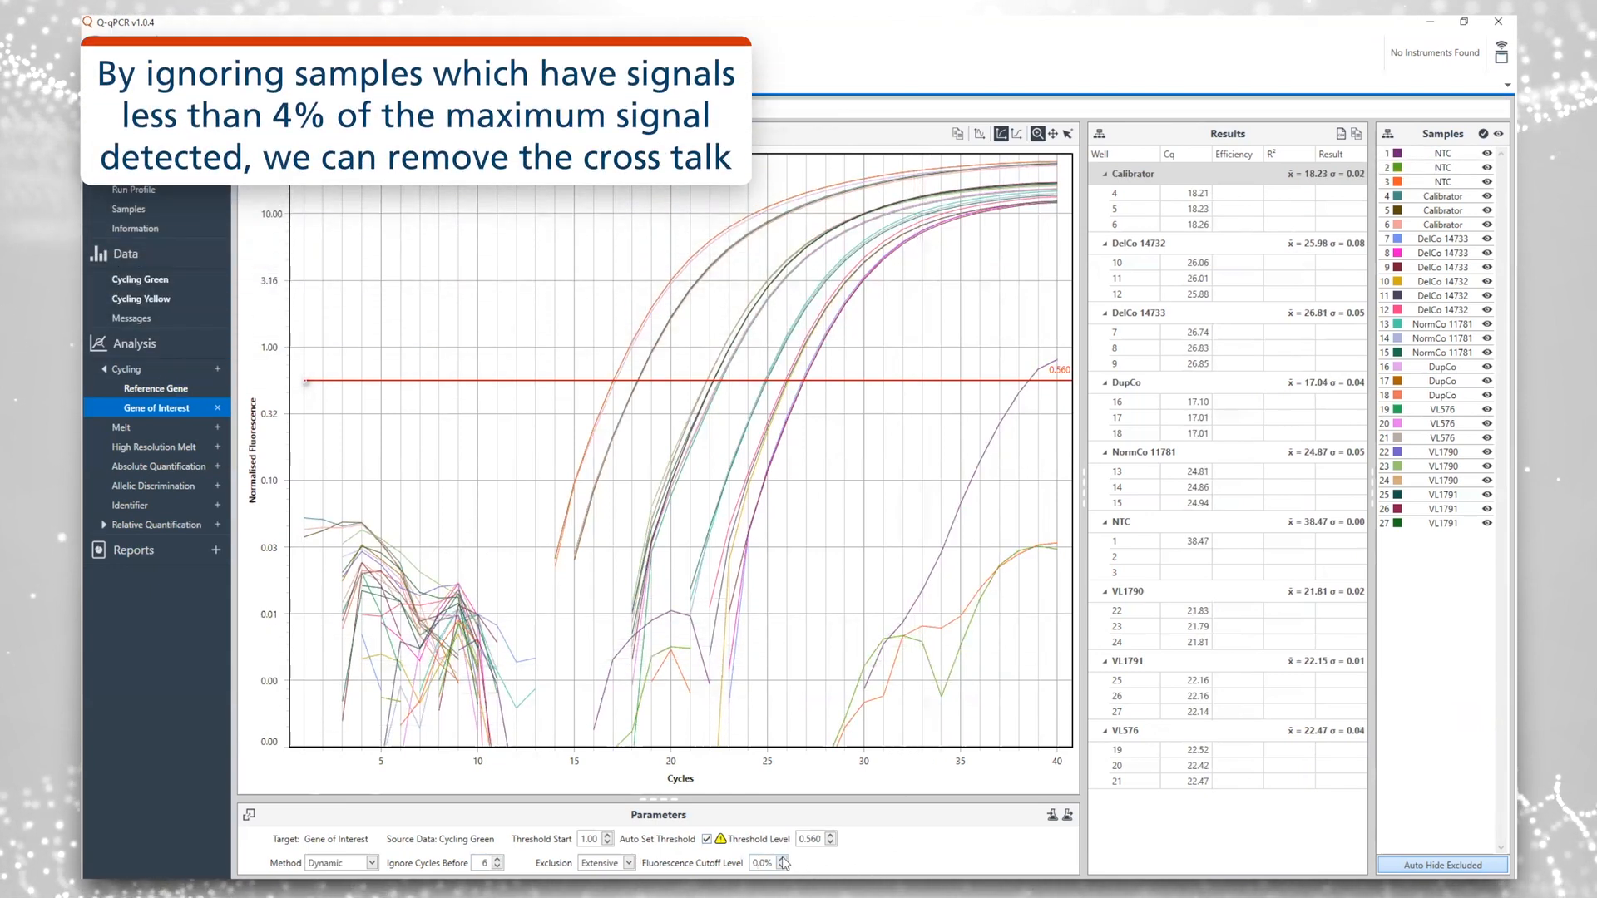
left_click(782, 859)
left_click(779, 859)
left_click(779, 859)
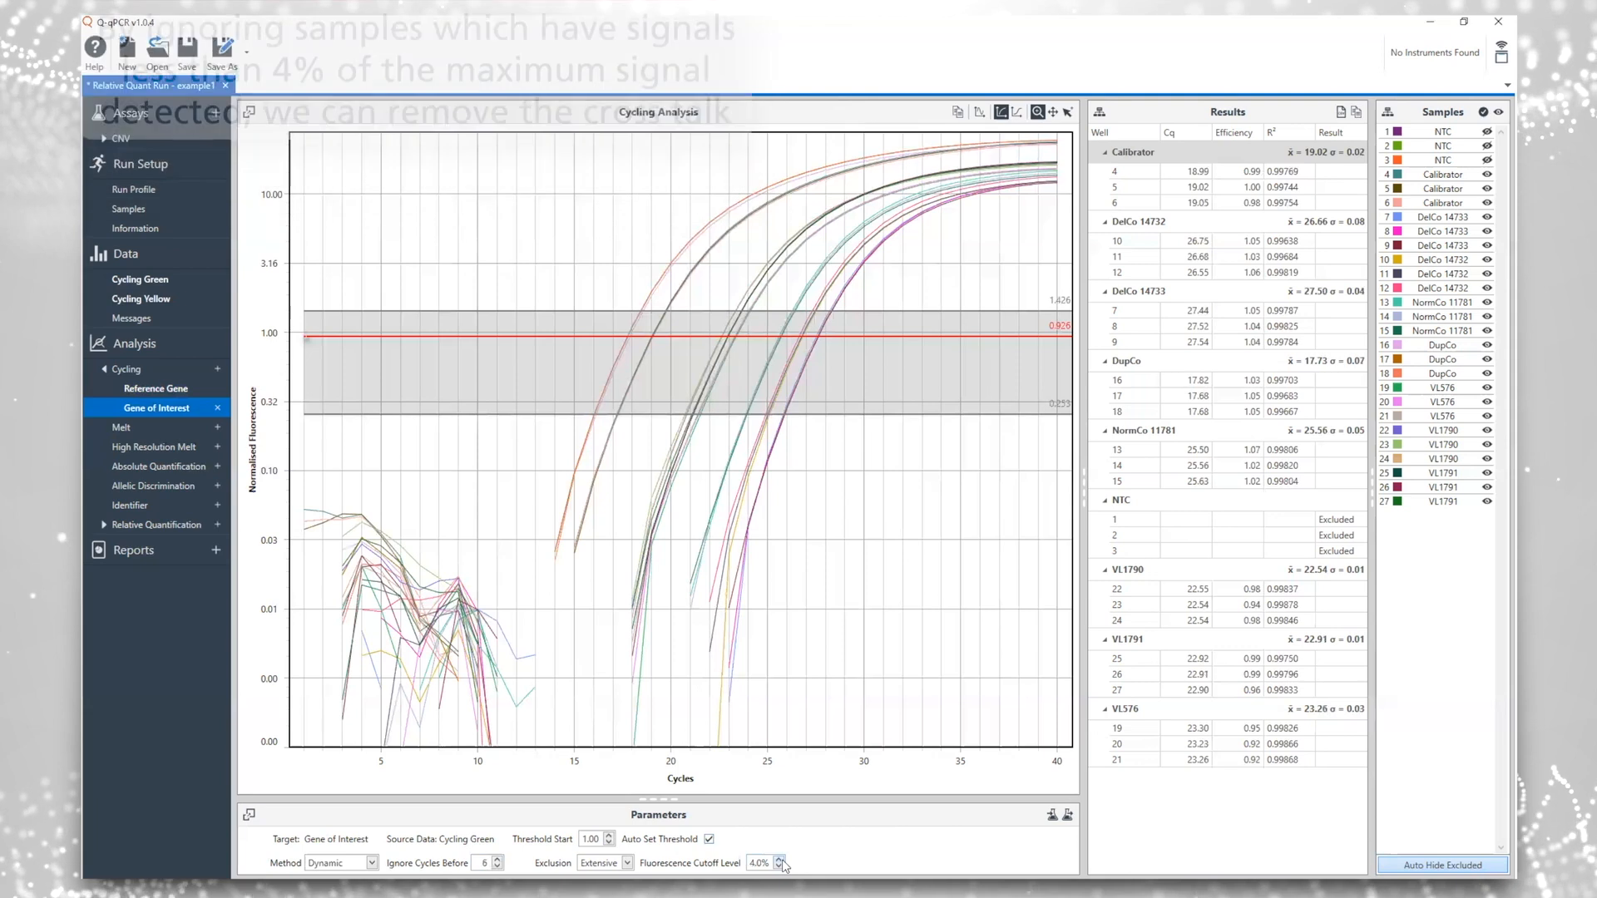
left_click(780, 860)
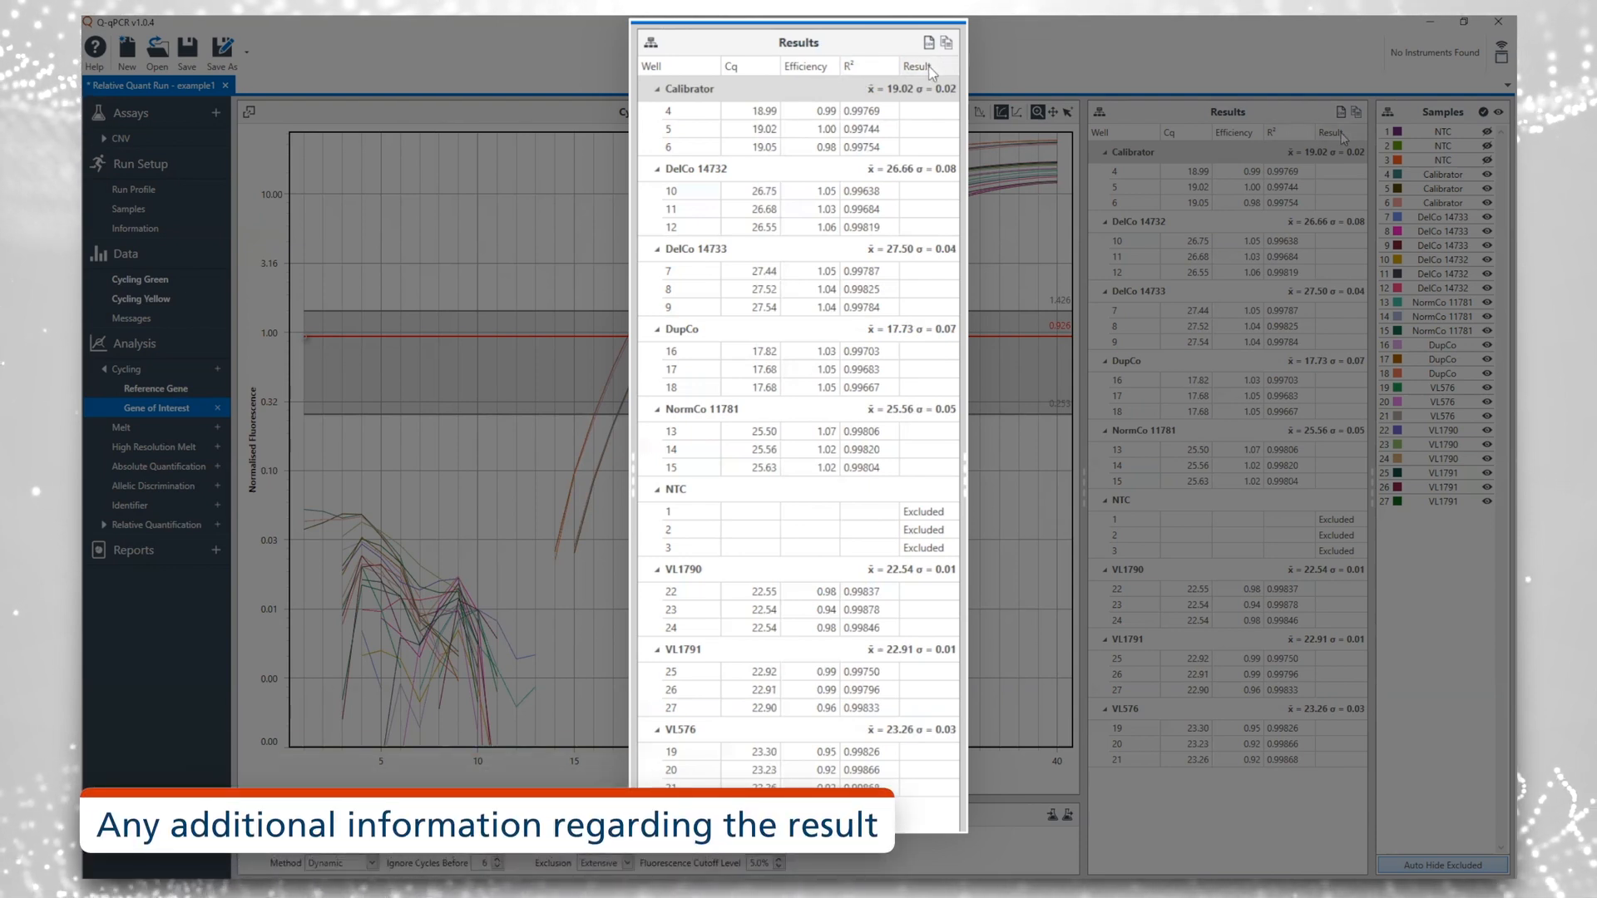
Collapse all sample groups in the results table and expand them all again.
left_click(651, 43)
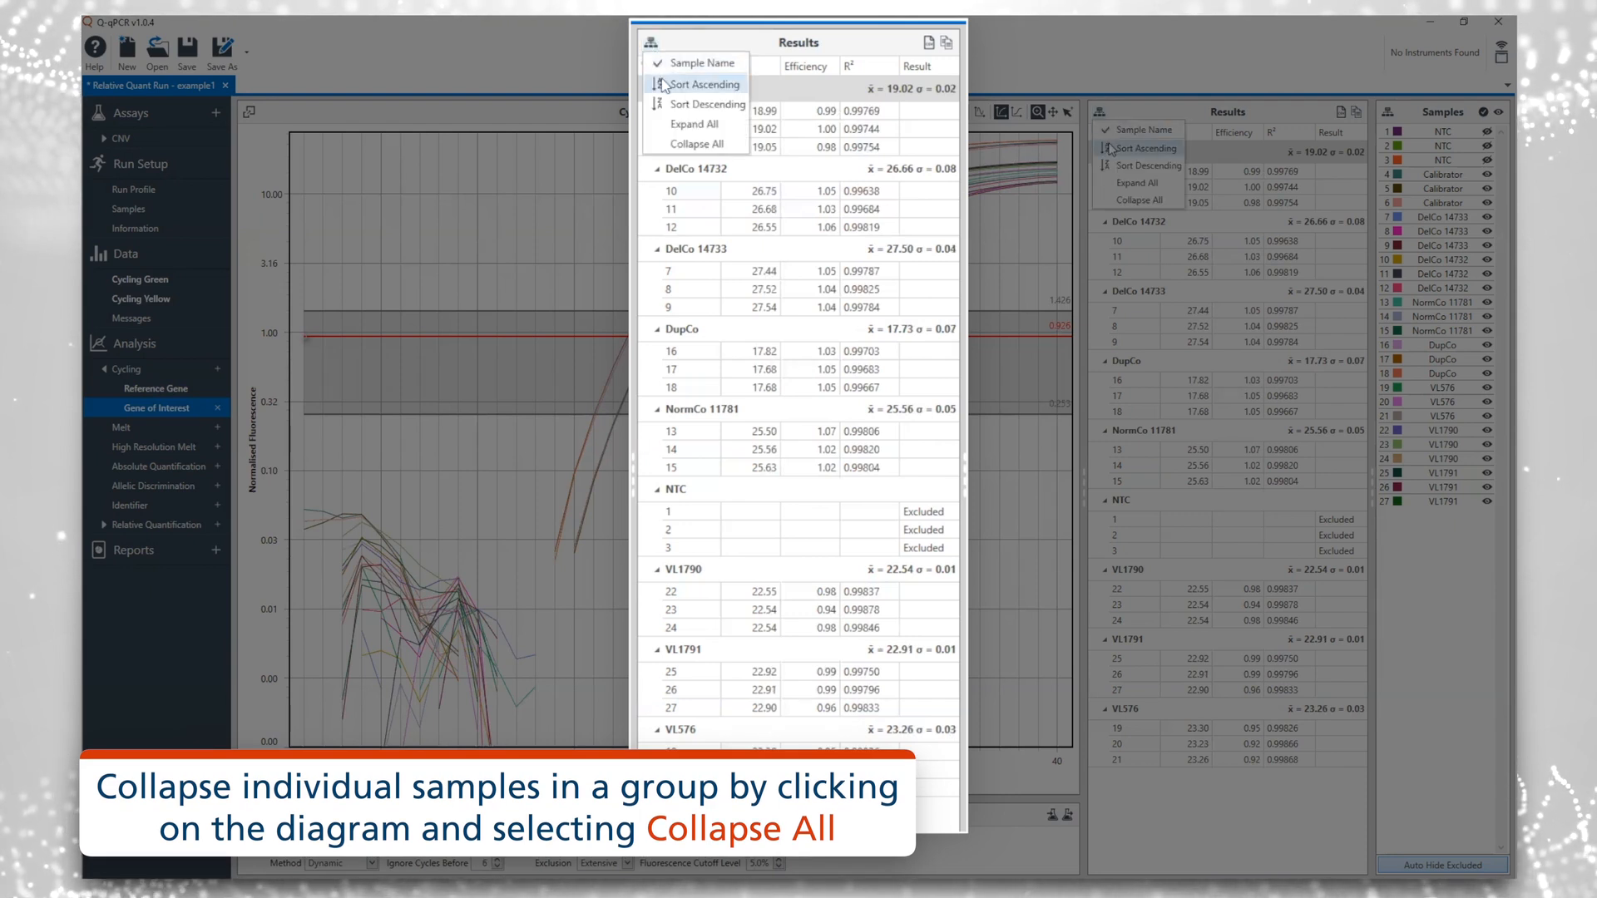
left_click(669, 146)
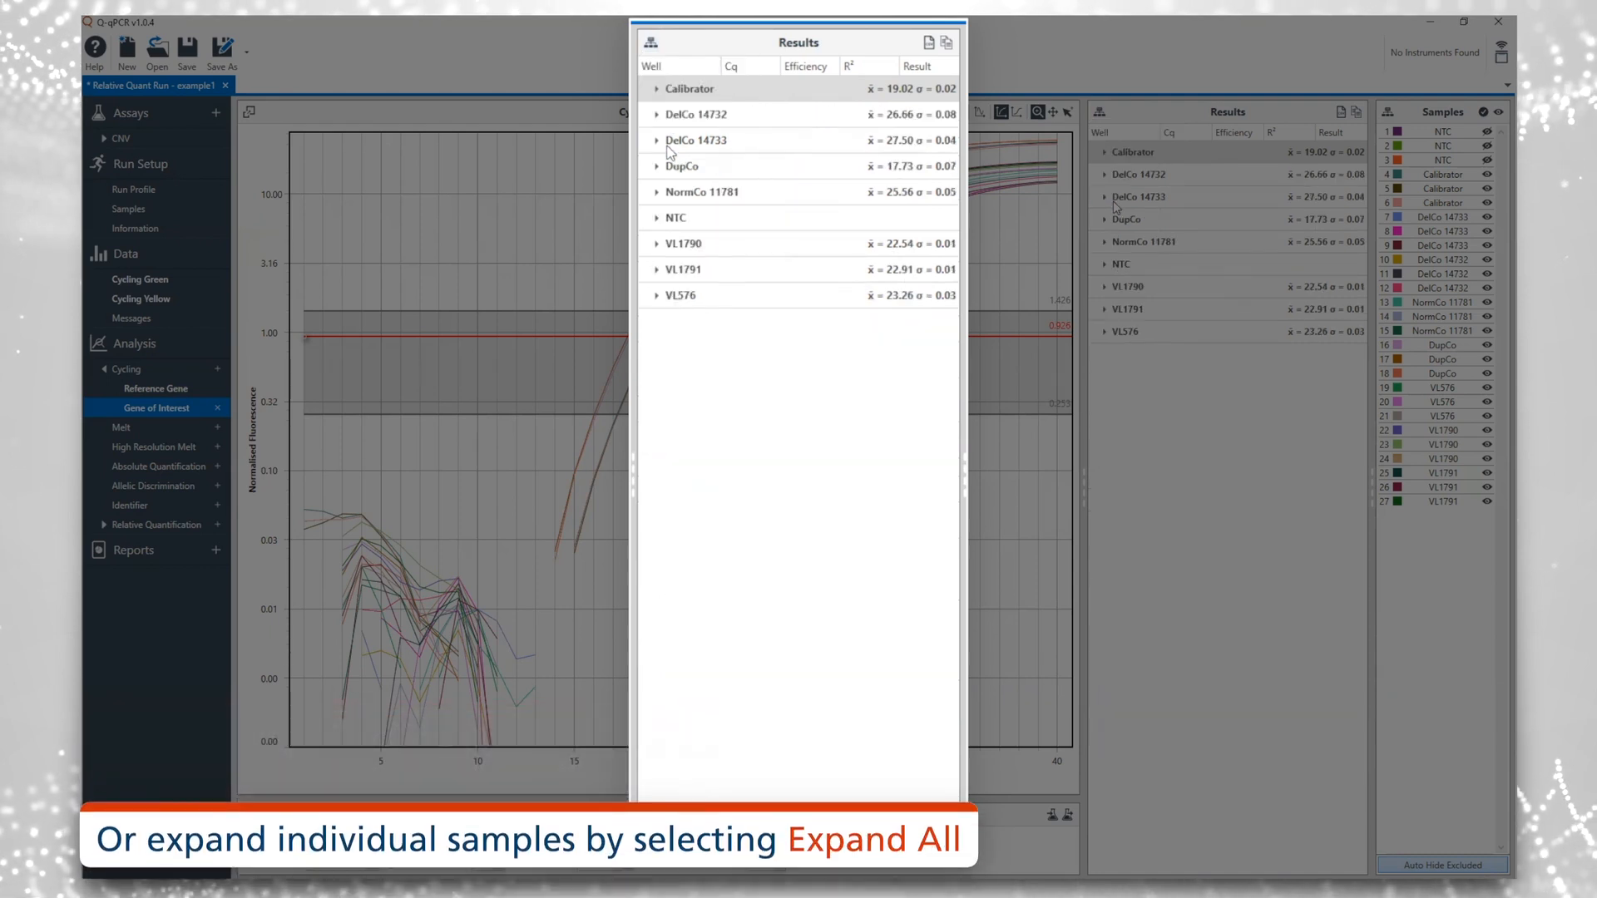
left_click(654, 45)
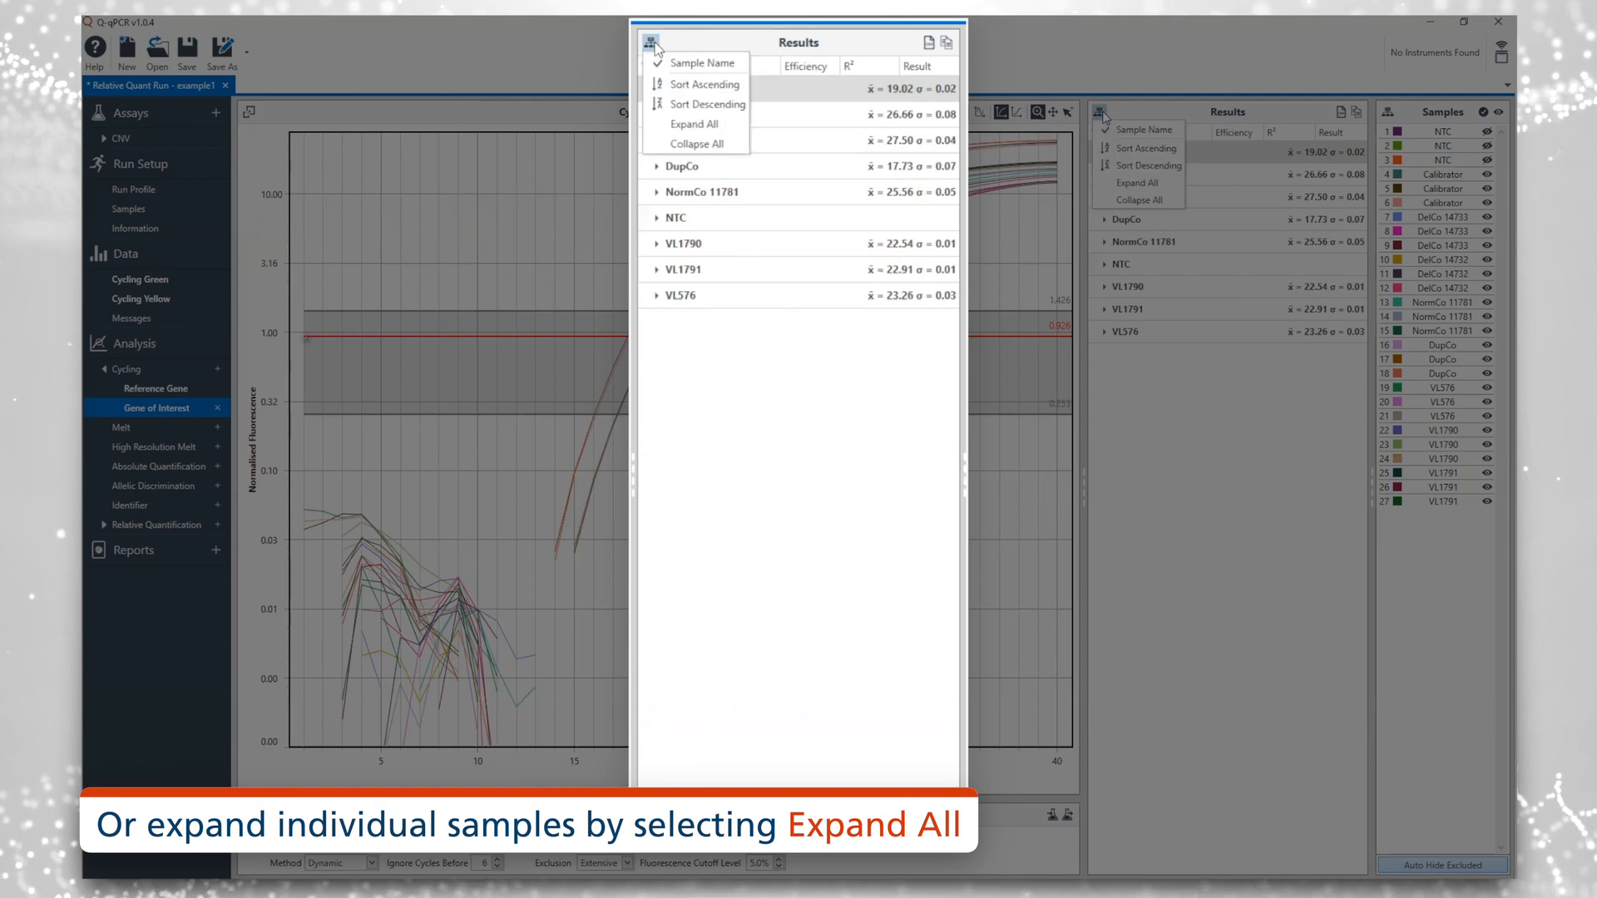
left_click(663, 124)
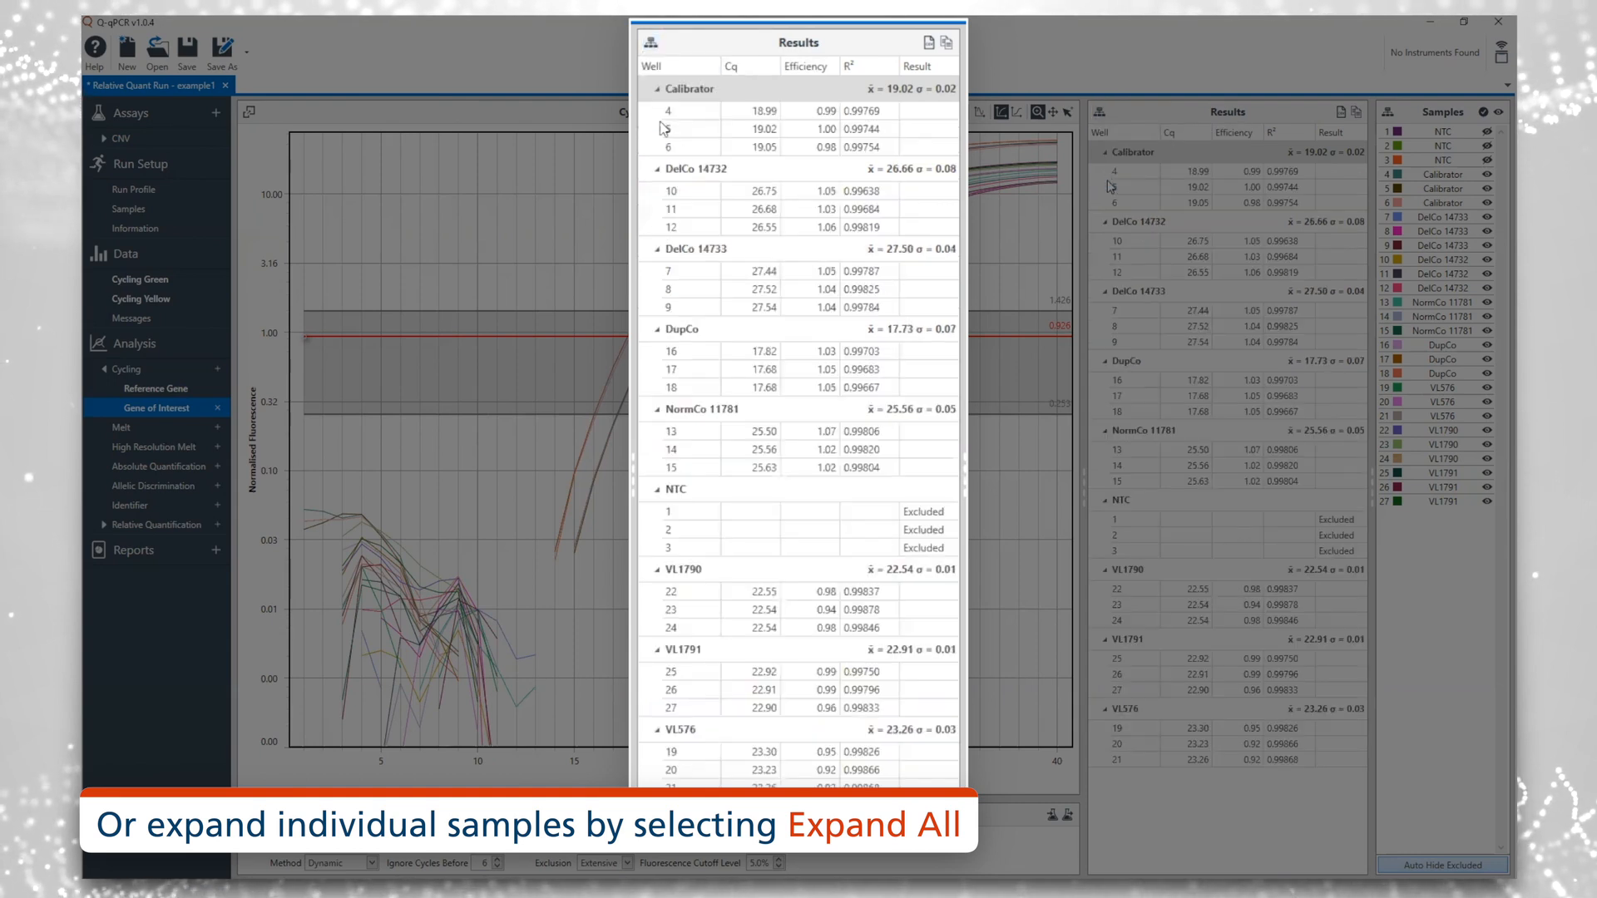
Sort the results by well in descending order and ungroup the sample replicates.
left_click(672, 70)
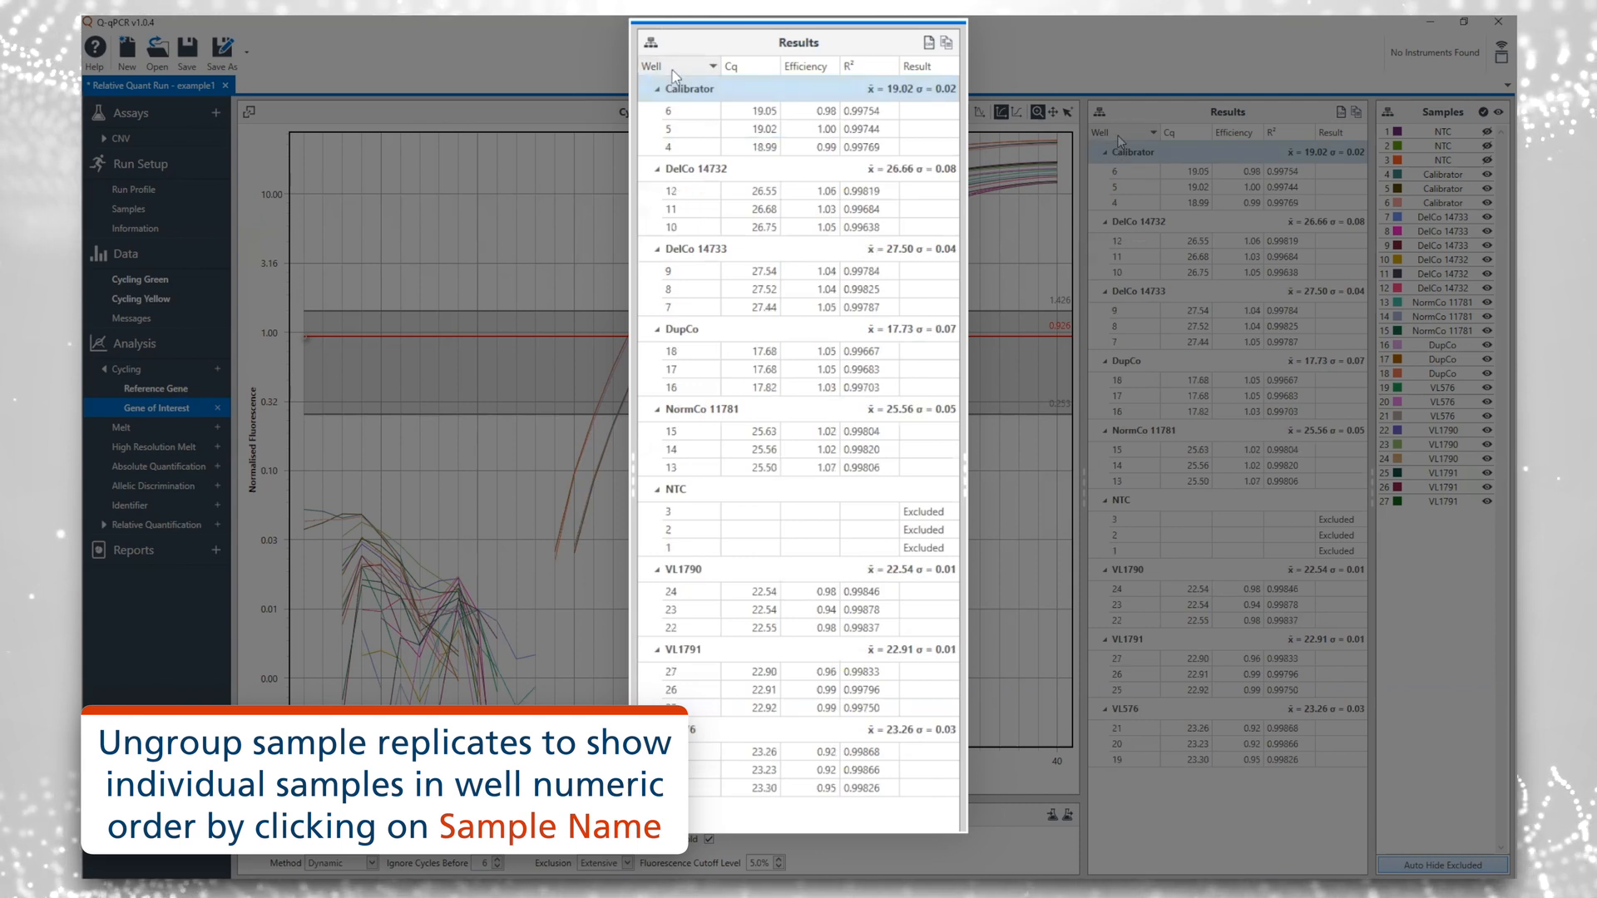
right_click(672, 70)
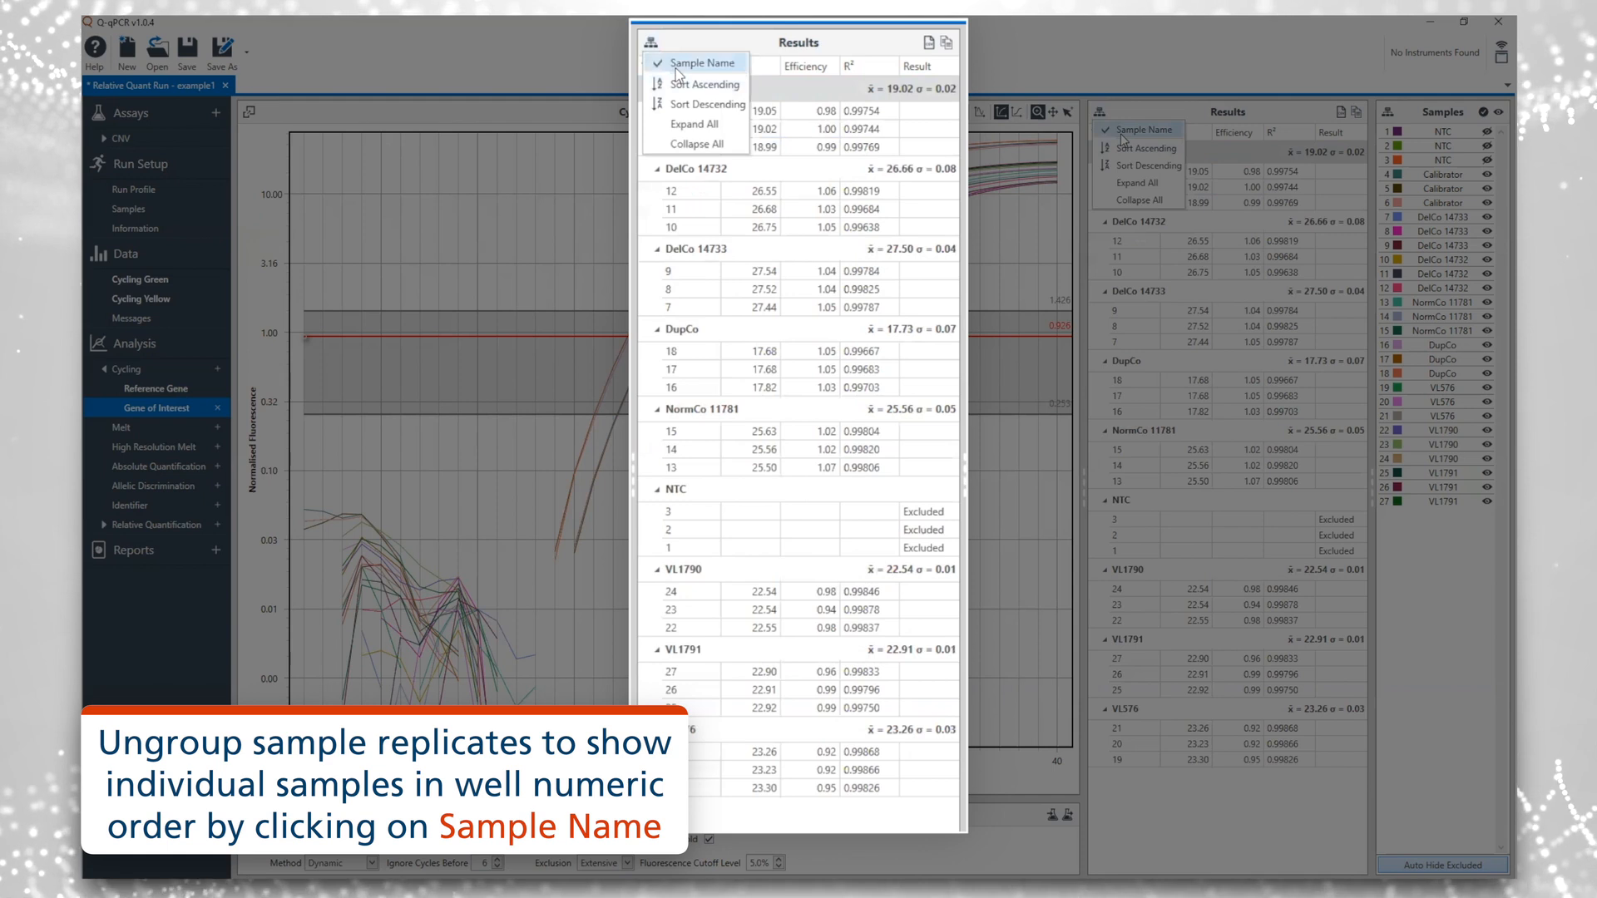
left_click(675, 68)
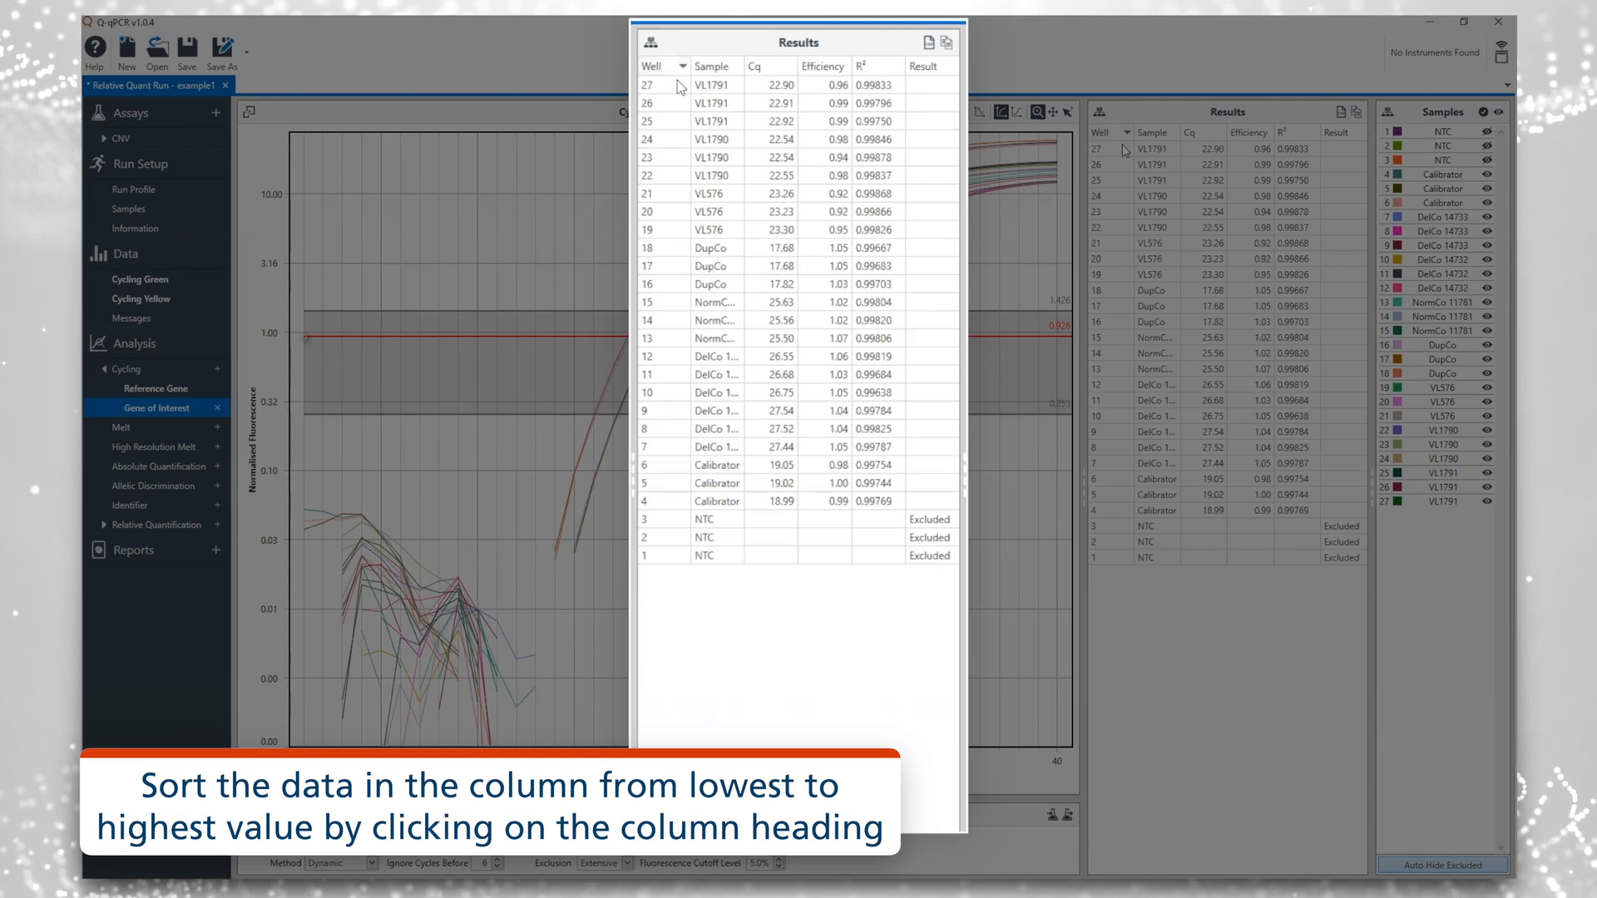
Sort the ungrouped results by ascending well and by ascending Cq, and clear the sorting.
left_click(677, 72)
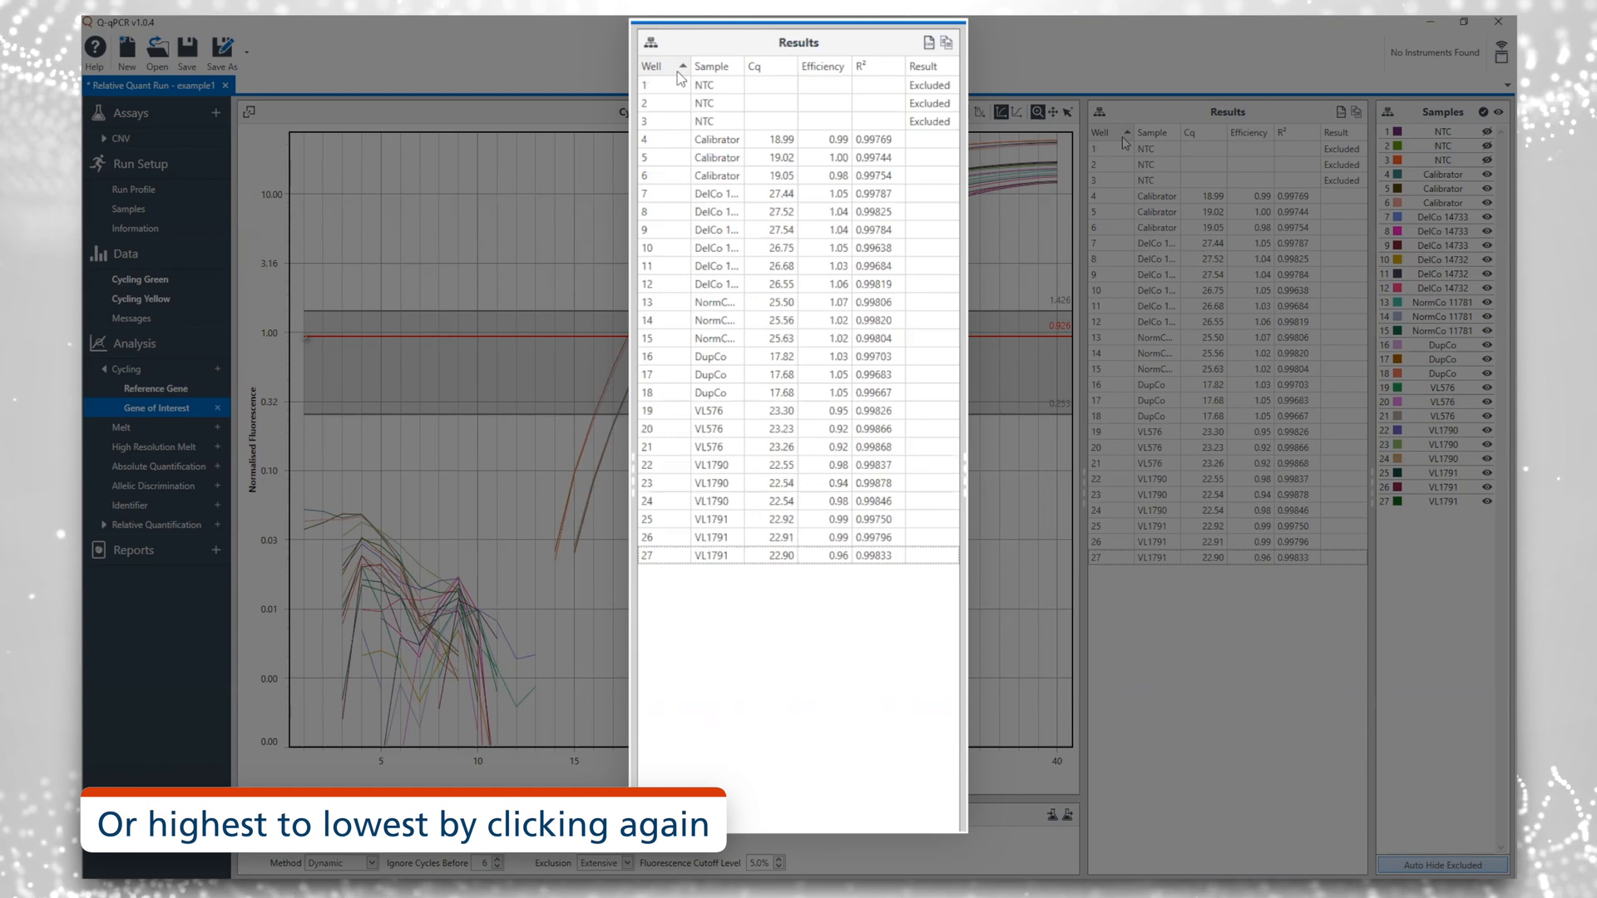
left_click(765, 73)
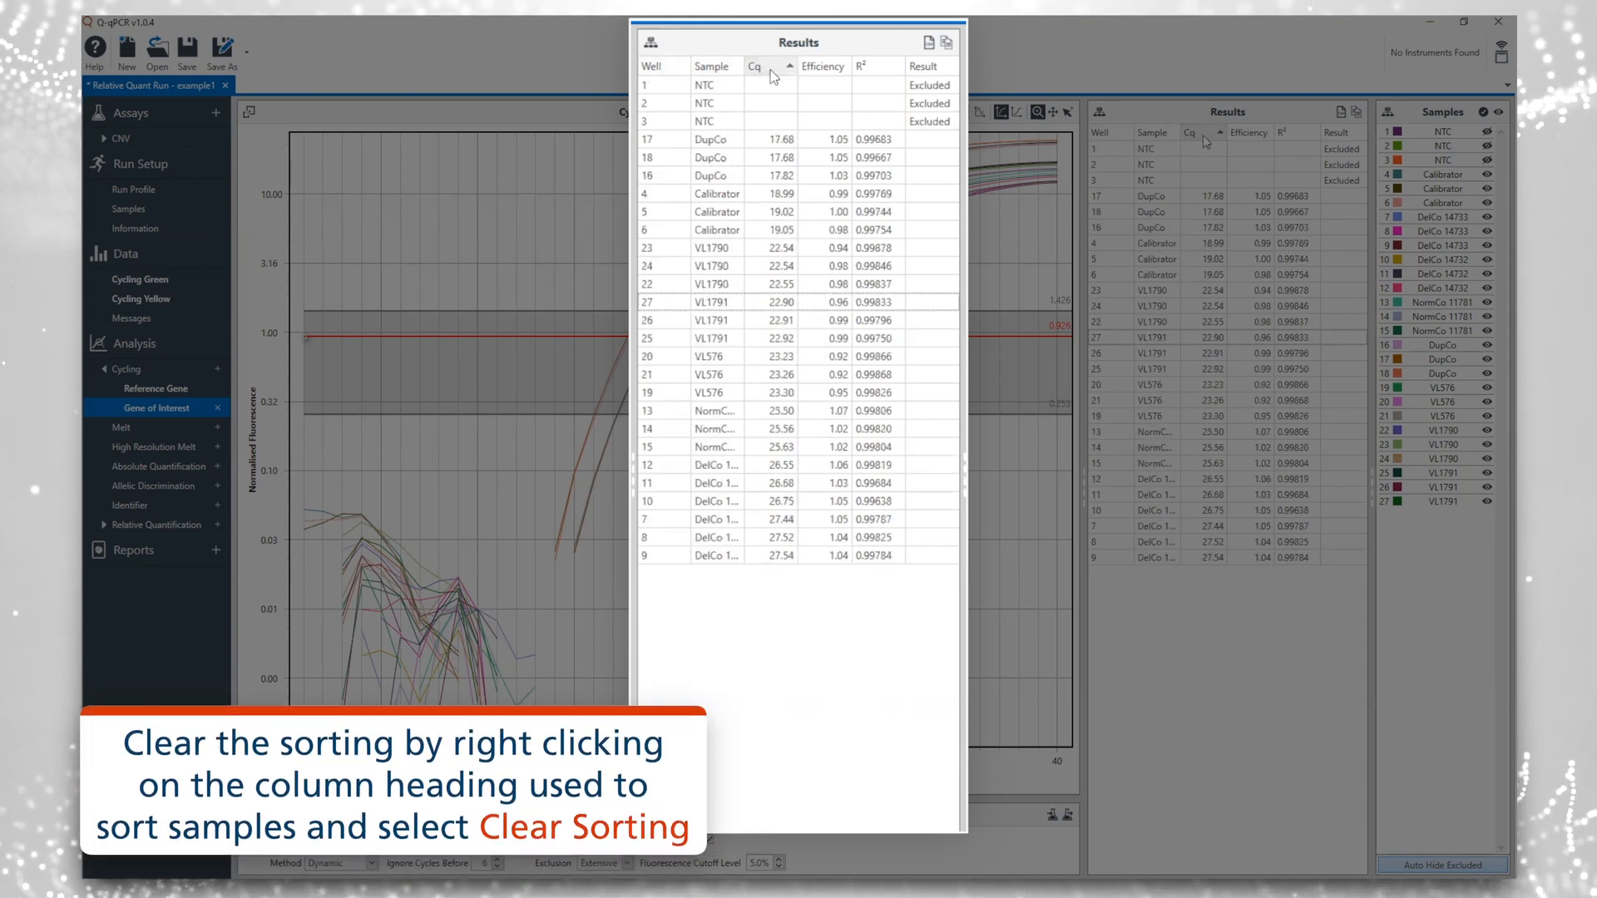
right_click(773, 72)
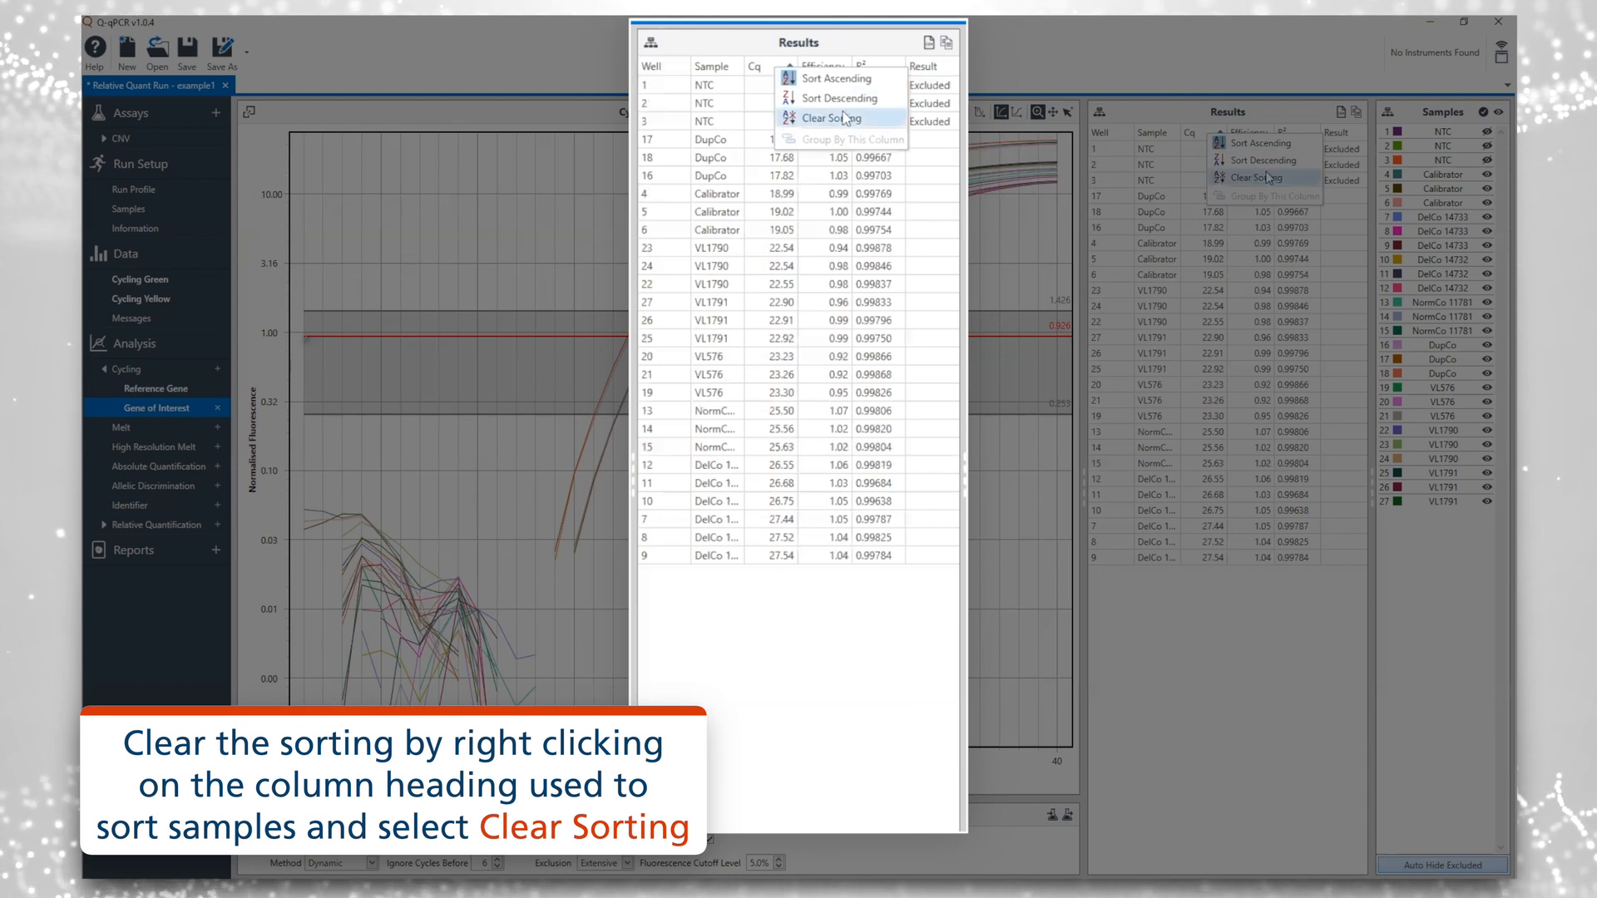
left_click(881, 117)
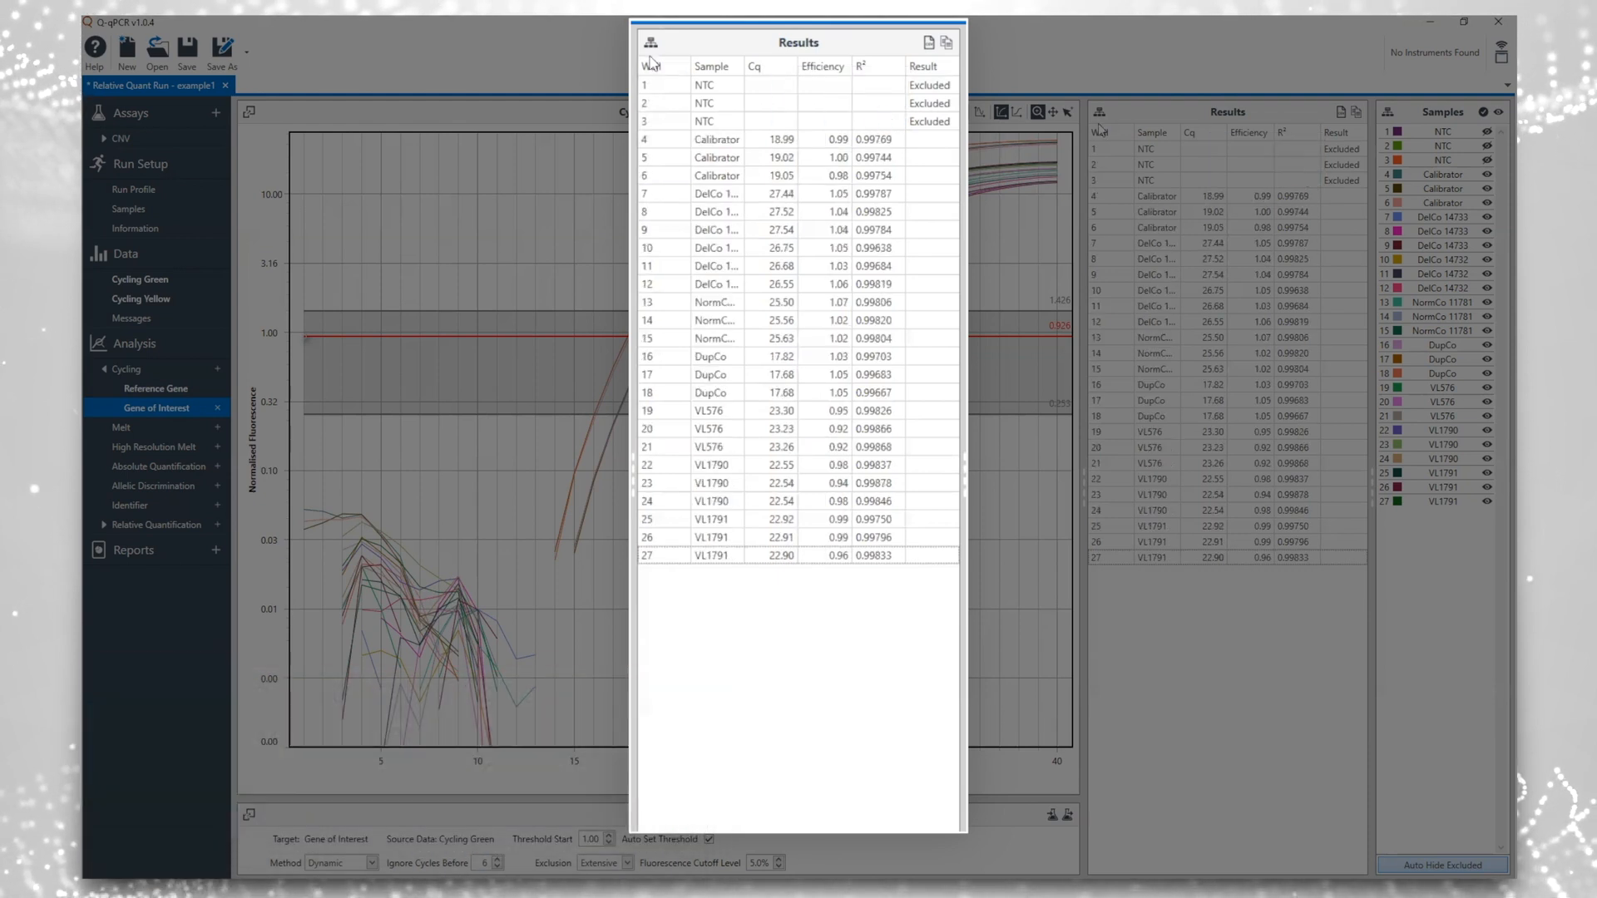
Group the results by sample name and save the run file.
left_click(652, 43)
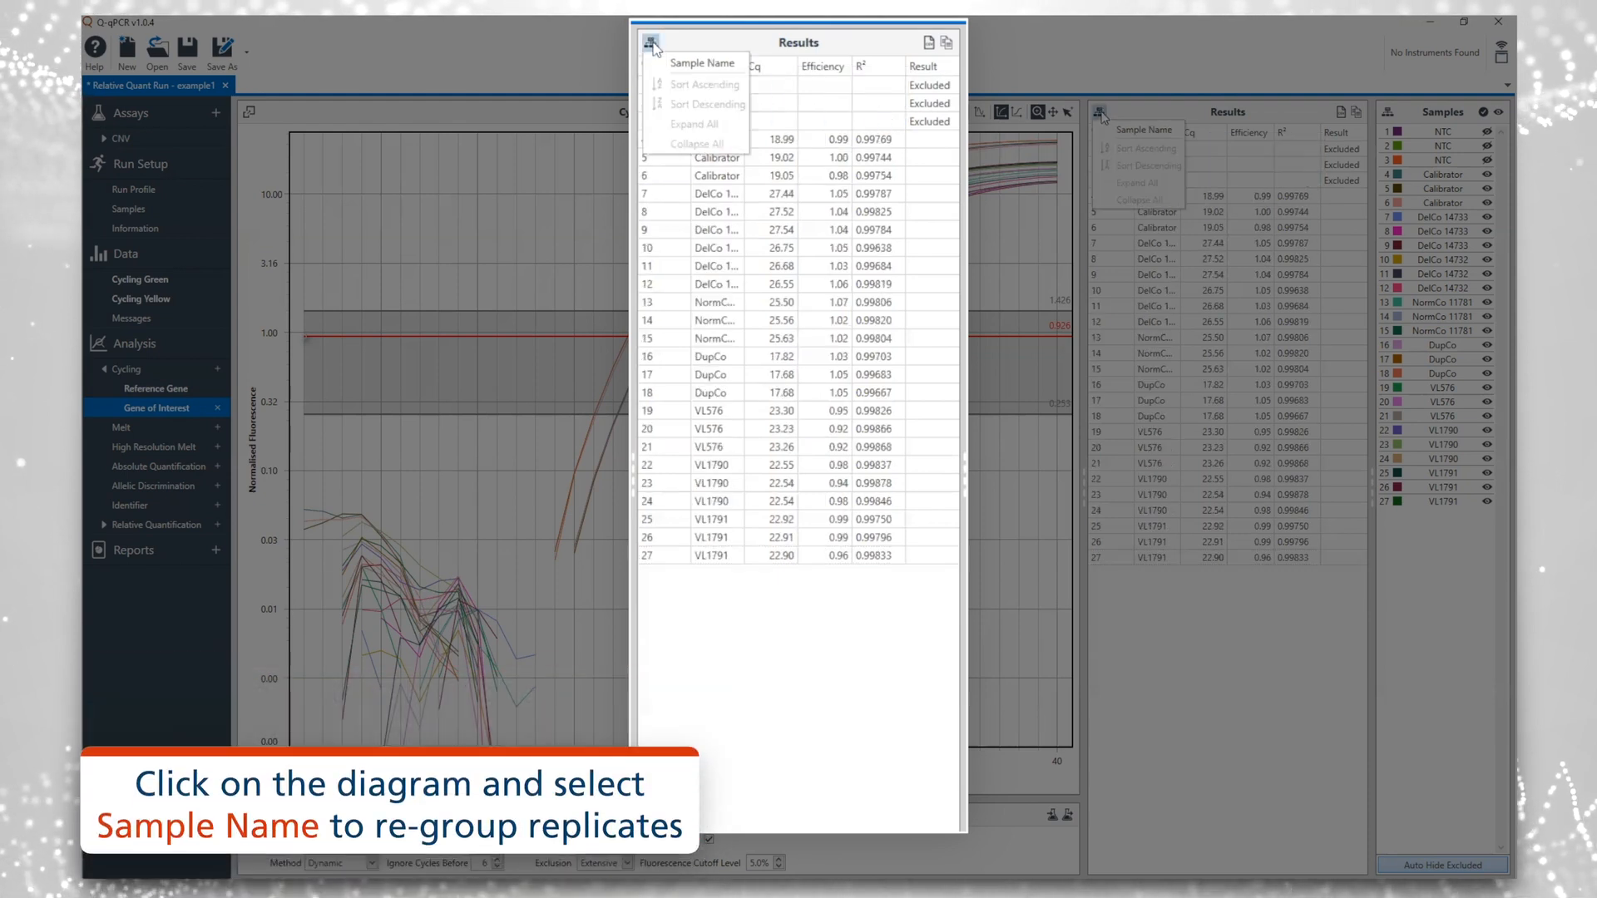
left_click(717, 64)
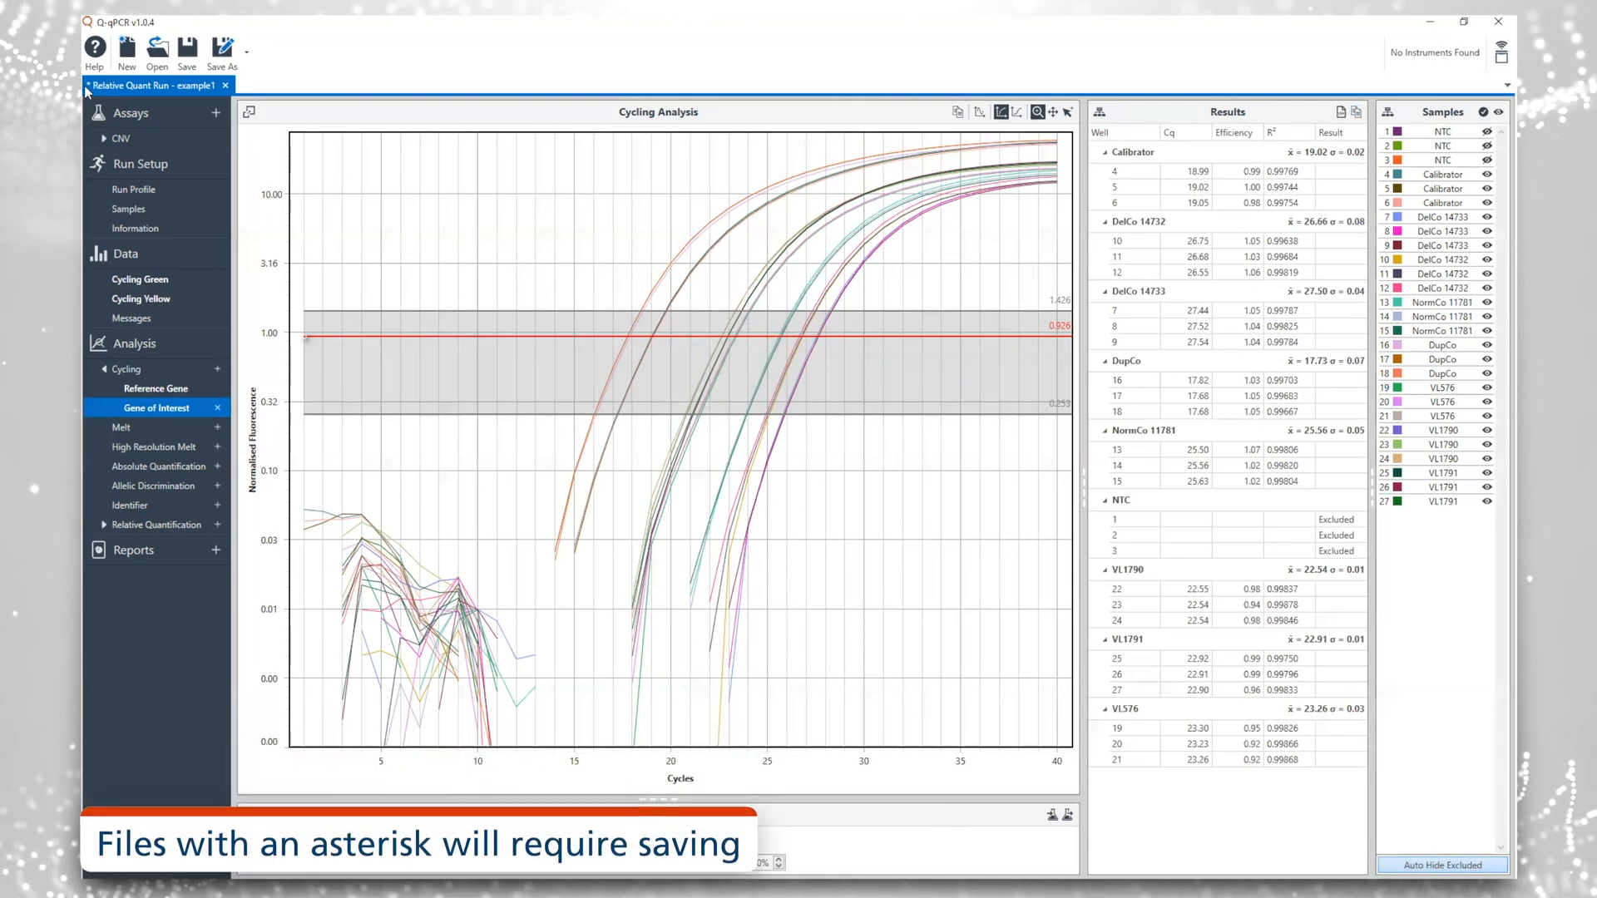
left_click(188, 49)
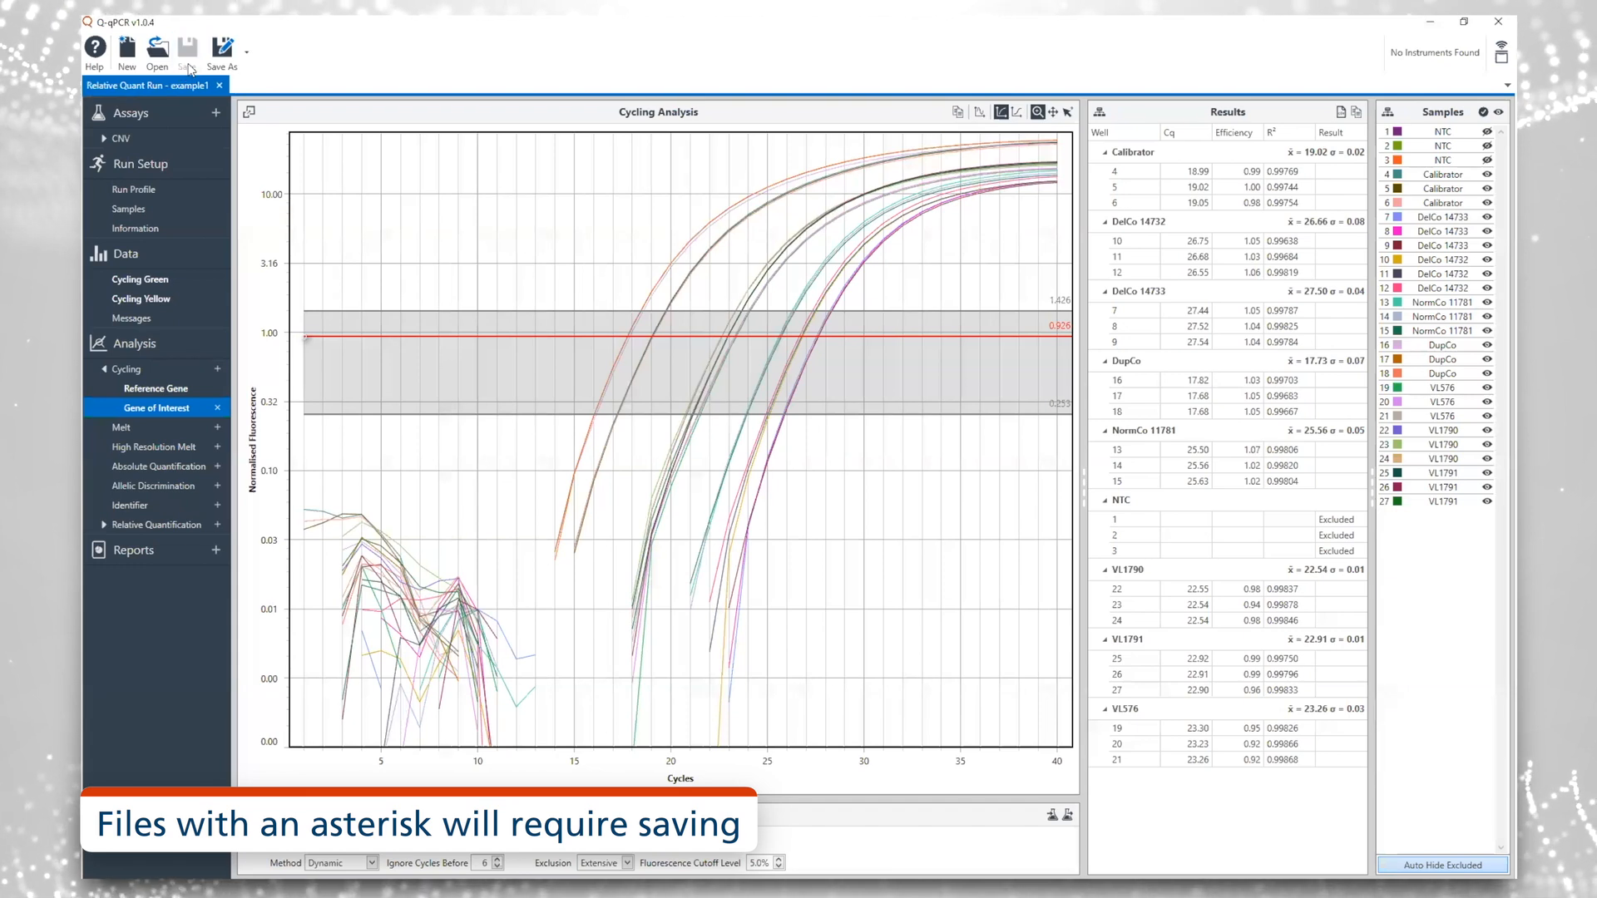